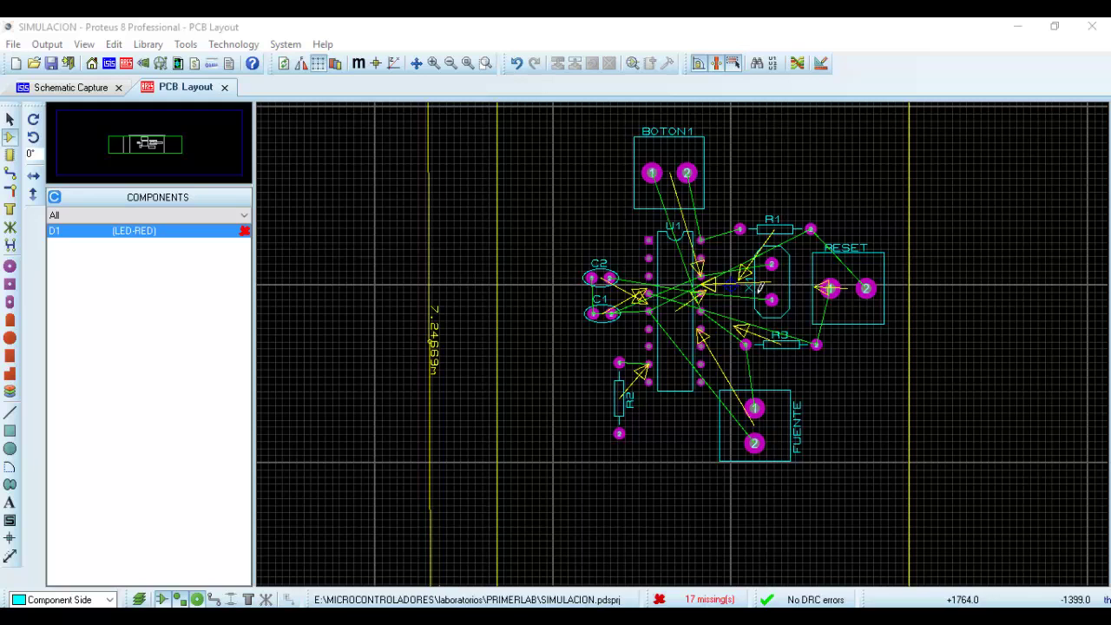
- Drag BOTON1 off the board's top edge, then back down onto the board above U1
scroll(745, 289, "down", 1)
scroll(717, 303, "up", 1)
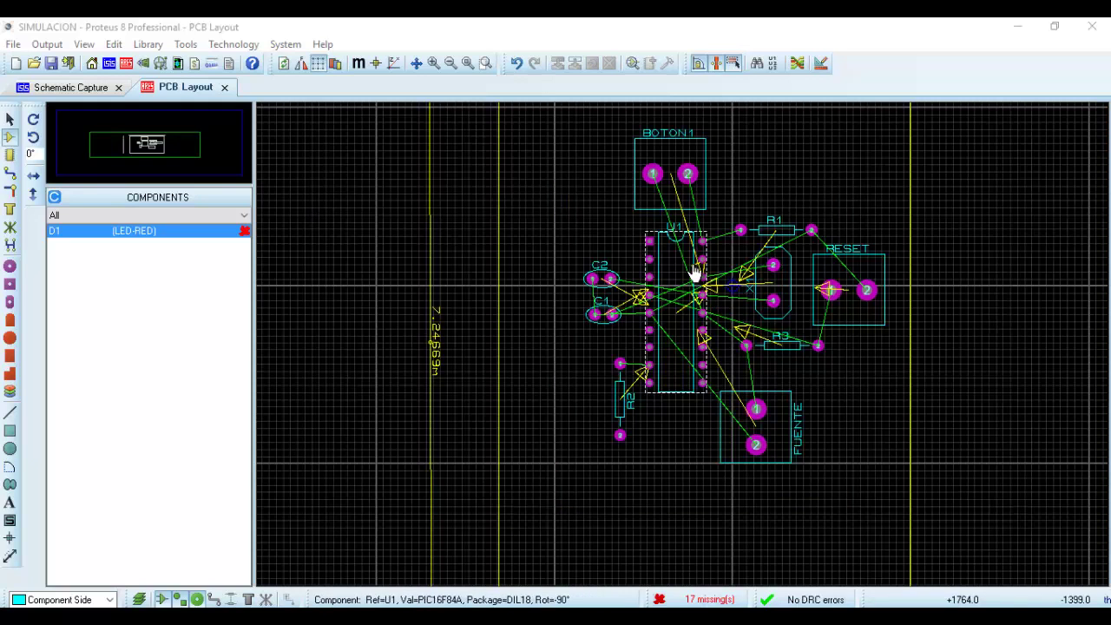
scroll(686, 261, "down", 1)
scroll(685, 191, "up", 1)
scroll(686, 191, "down", 1)
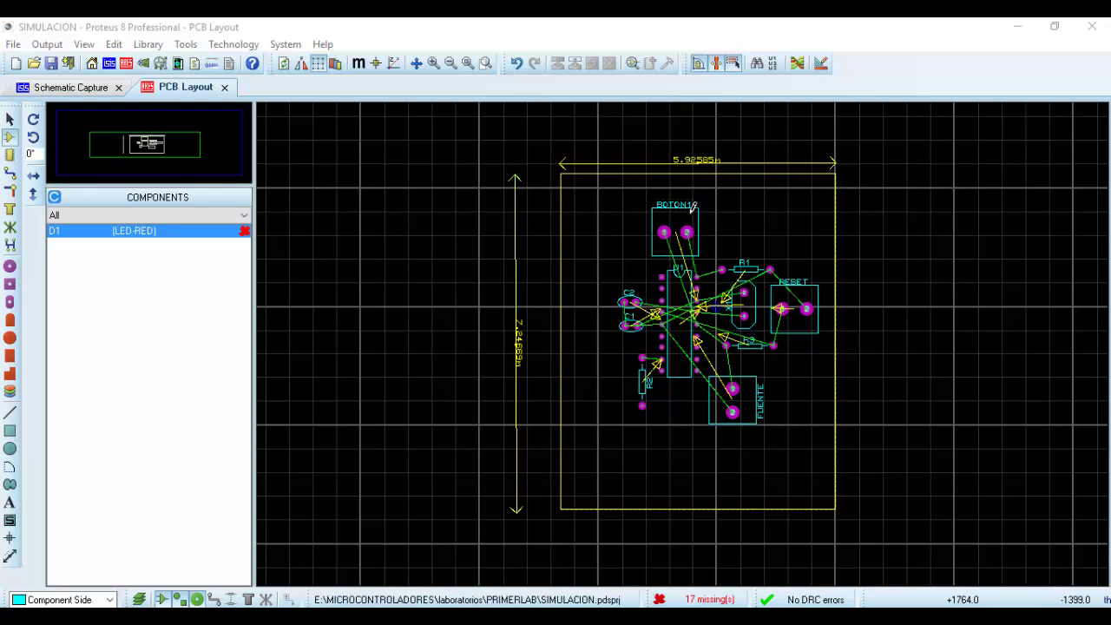
left_click_drag(689, 230, 693, 175)
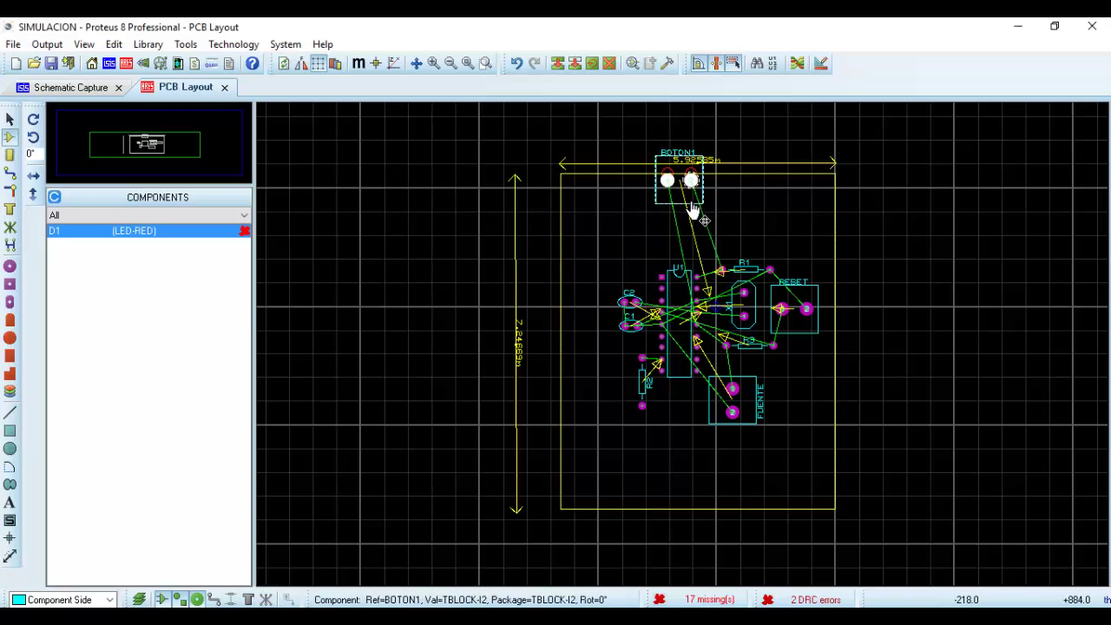
scroll(695, 173, "up", 2)
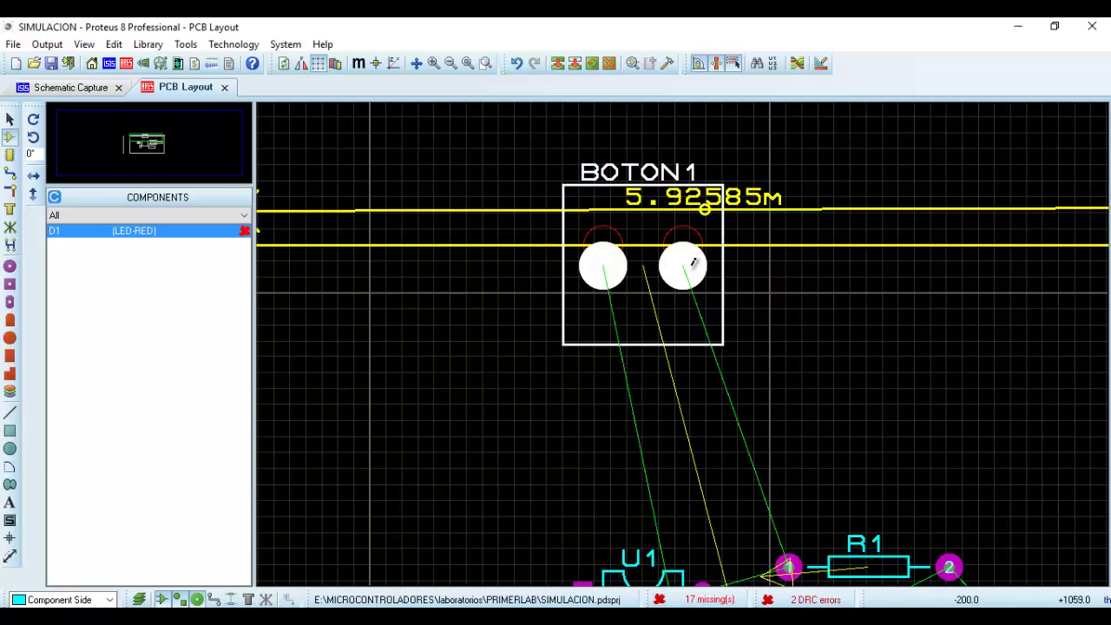
left_click_drag(683, 286, 684, 454)
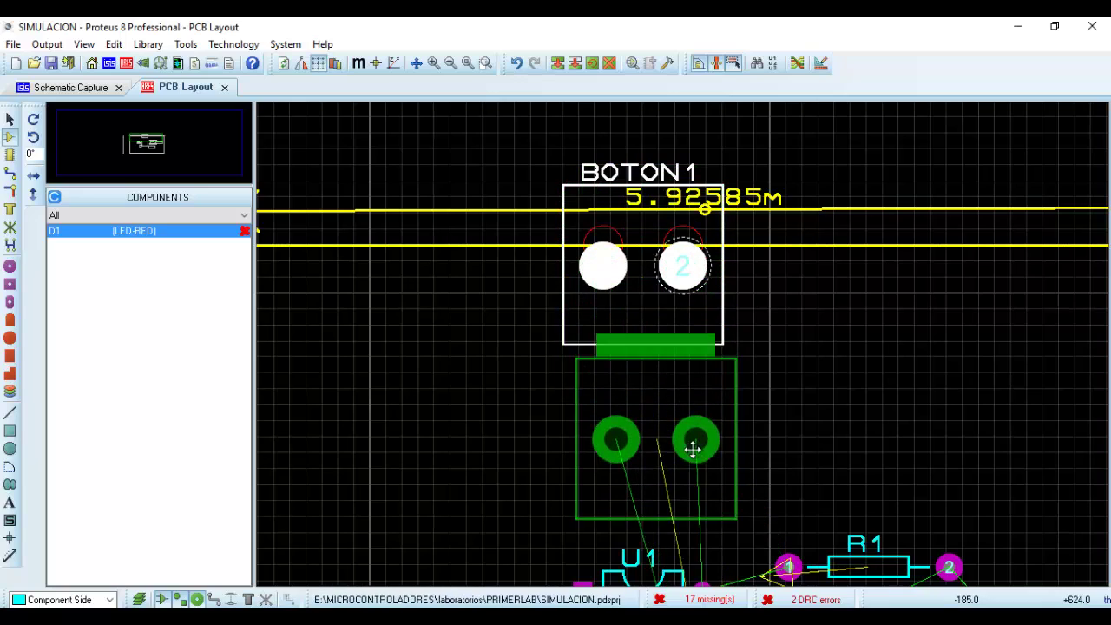
- Move resistor R1 to a new spot near U1, above RESET
scroll(685, 454, "down", 2)
scroll(684, 350, "up", 1)
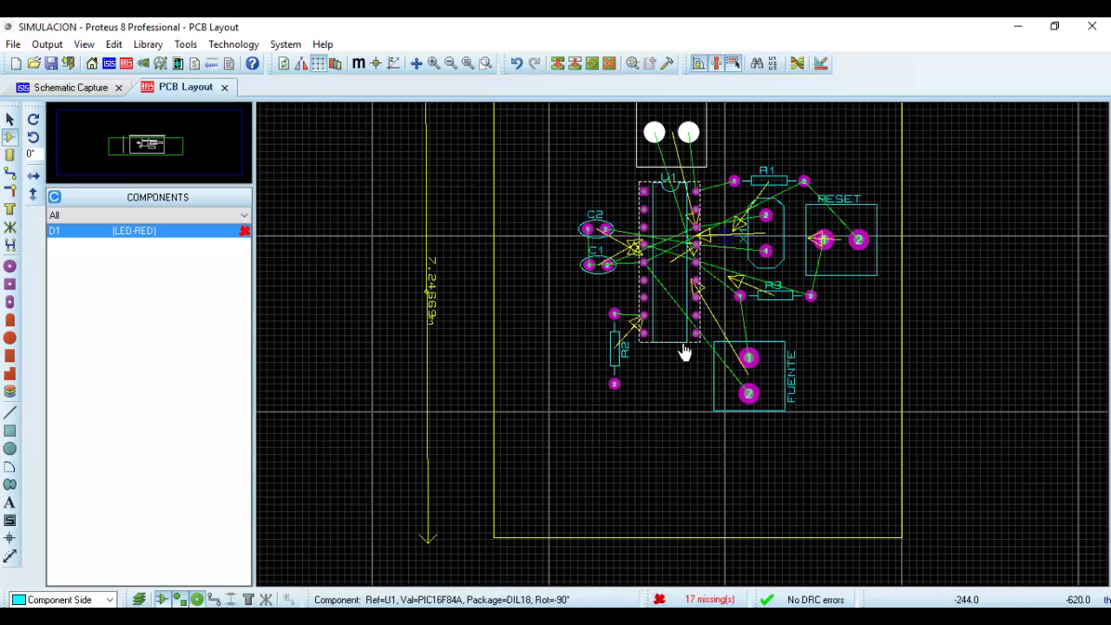
scroll(644, 330, "up", 2)
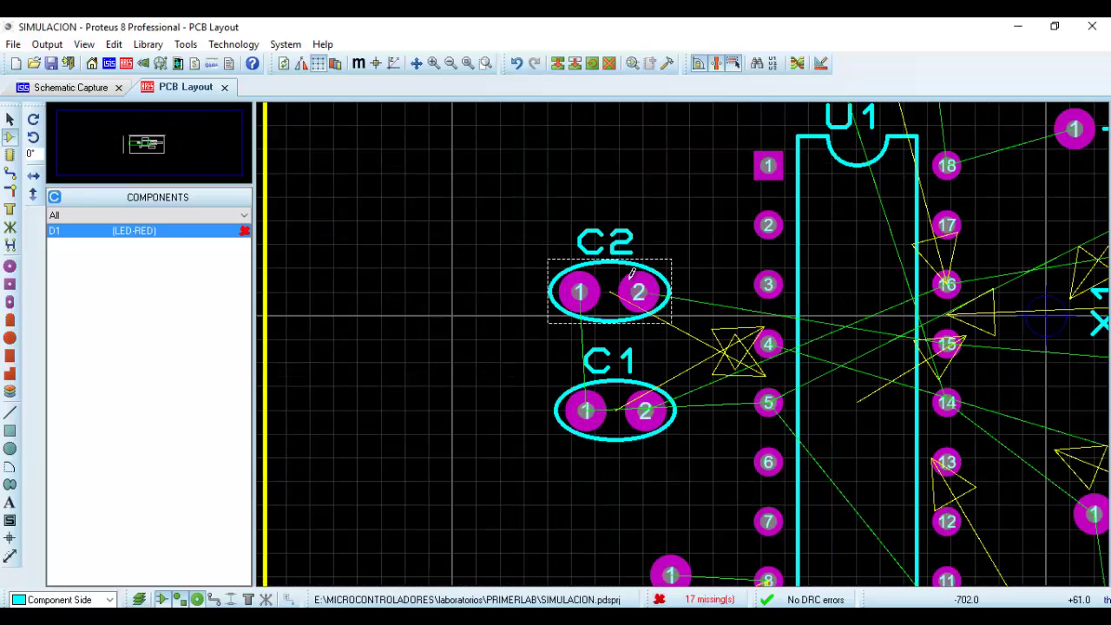
scroll(684, 371, "down", 1)
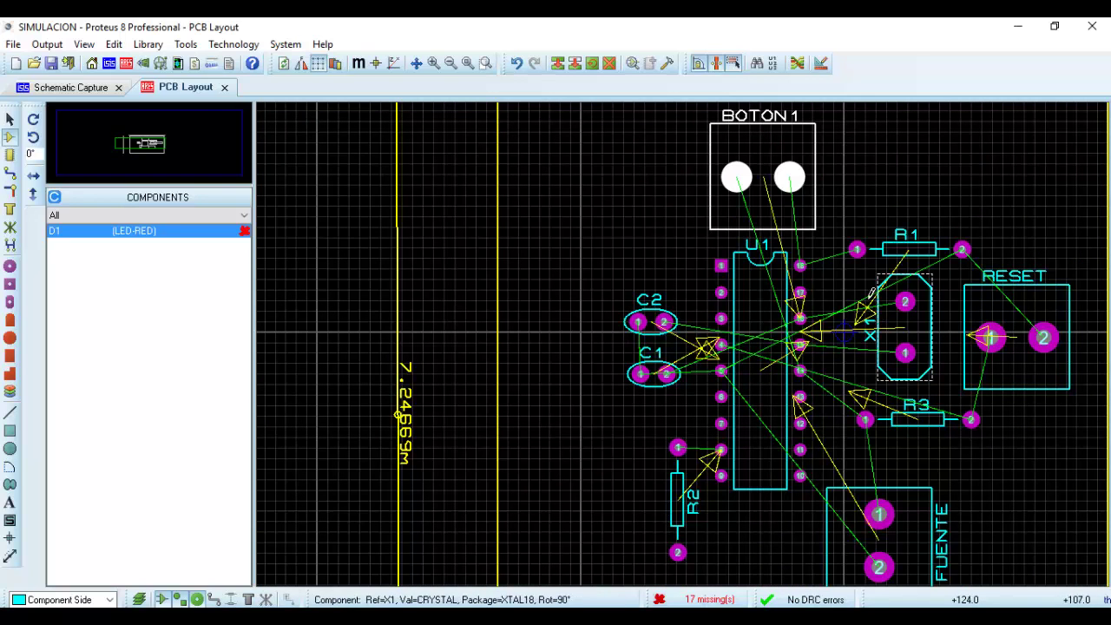
left_click_drag(896, 262, 879, 271)
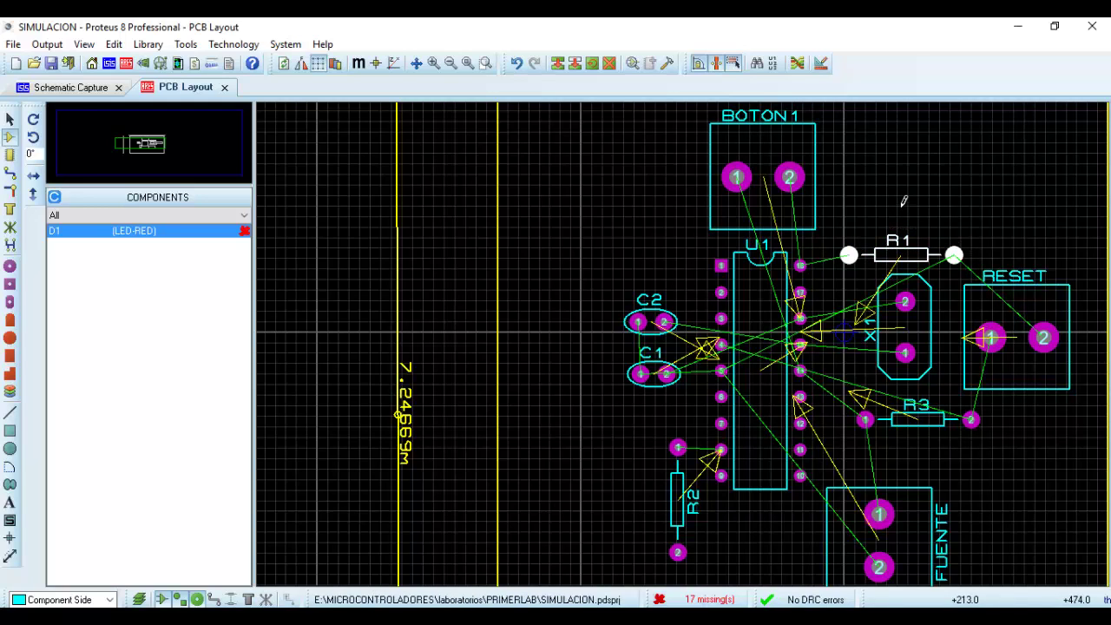
left_click(903, 201)
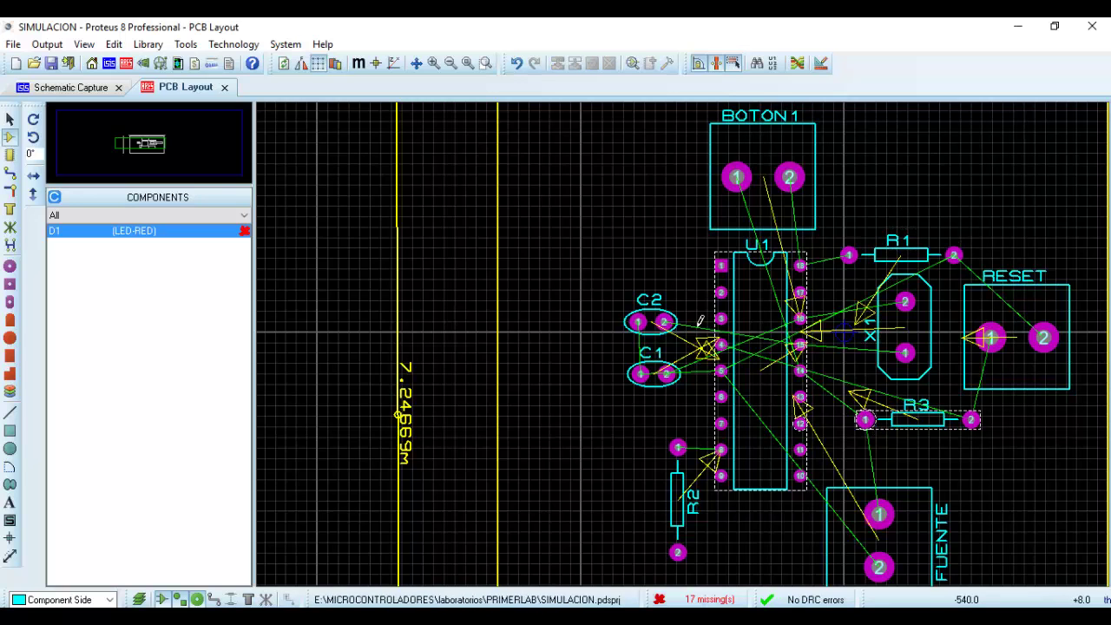
- Nudge capacitor C1 slightly up and left, then select C2
scroll(682, 356, "up", 1)
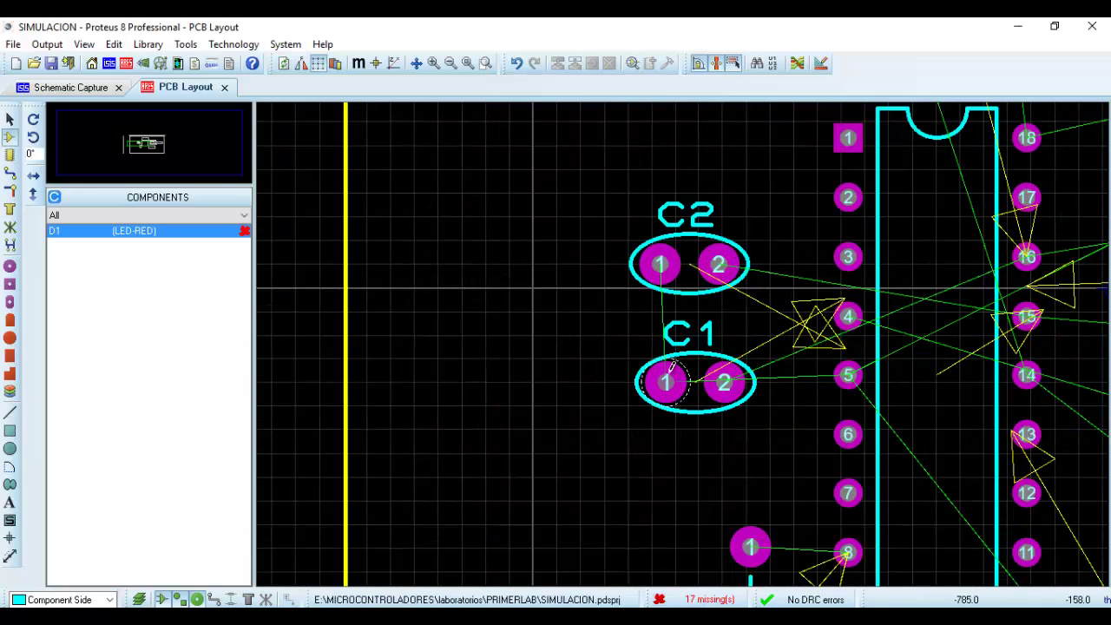
left_click_drag(676, 382, 669, 377)
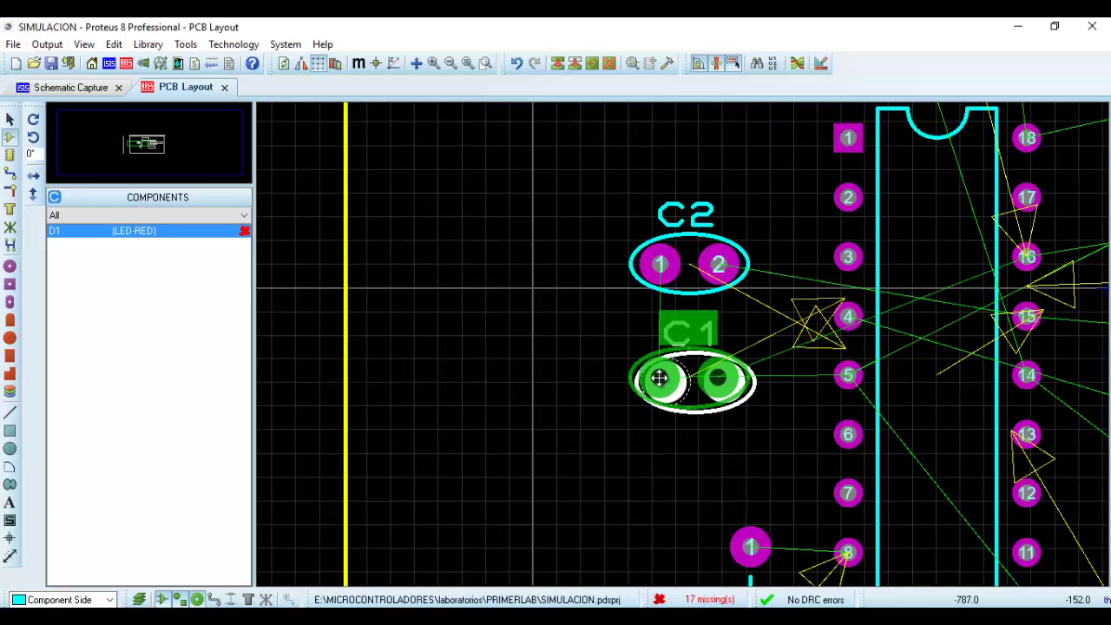
left_click(659, 266)
- Change capacitor C2's value to 27uF
left_click(659, 266)
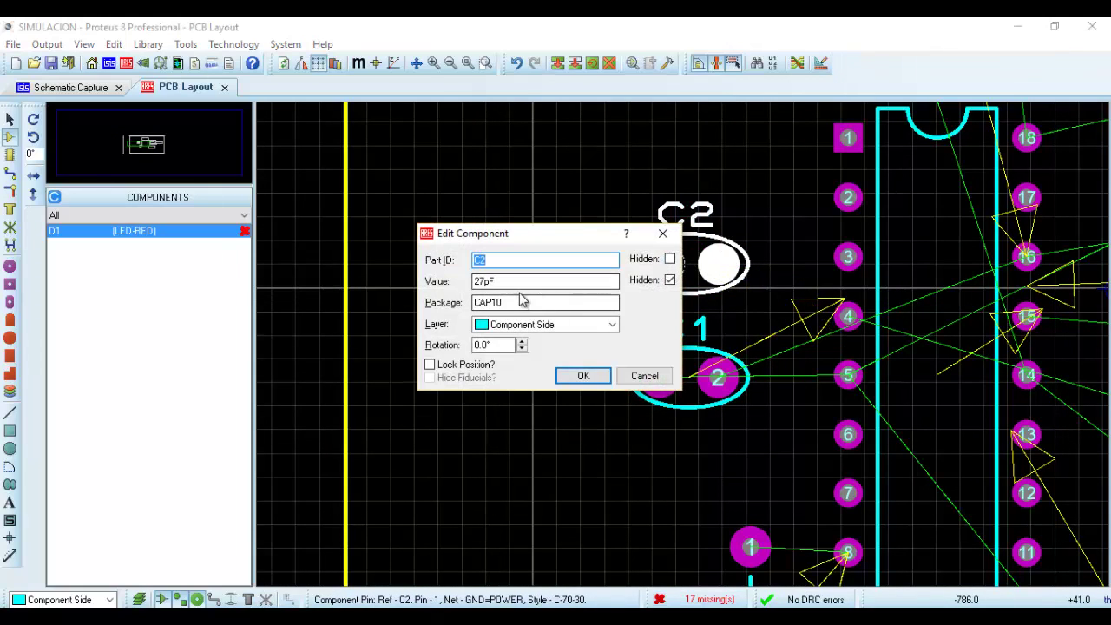
left_click(485, 281)
type("u")
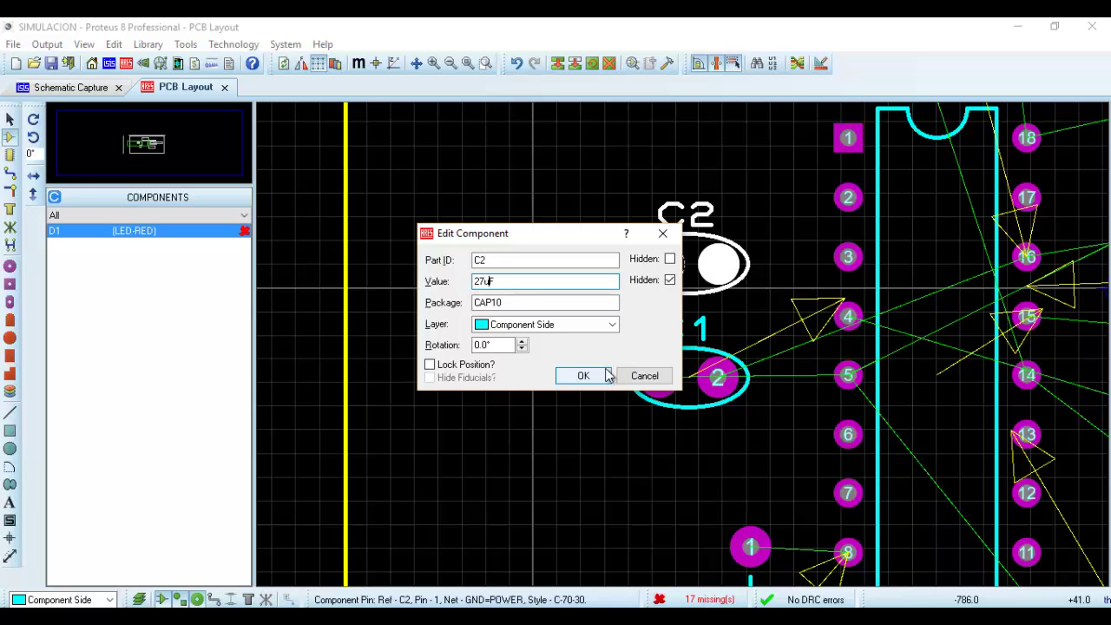
left_click(583, 375)
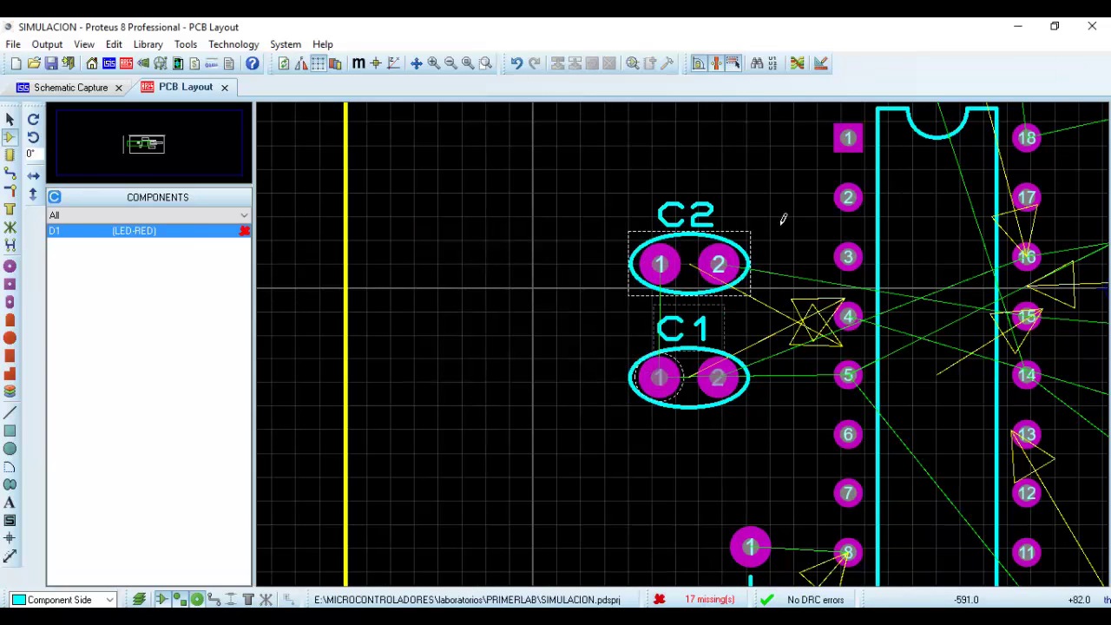
- Correct C2's value back to 27pF and return to the schematic view
left_click(721, 260)
left_click(722, 260)
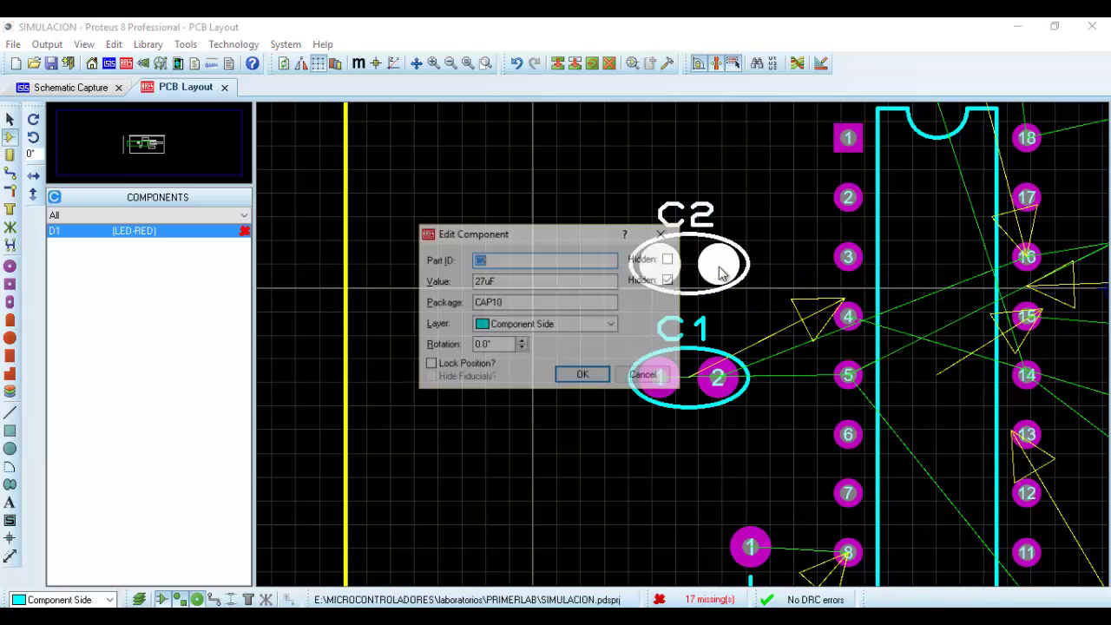
left_click(491, 281)
type("7p")
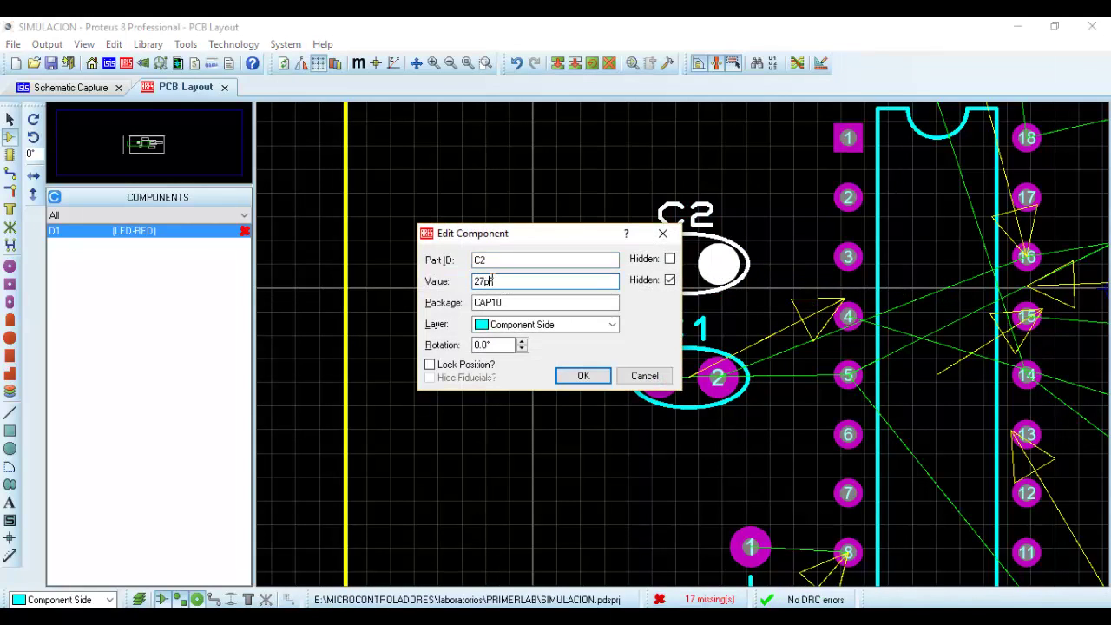
key("Return")
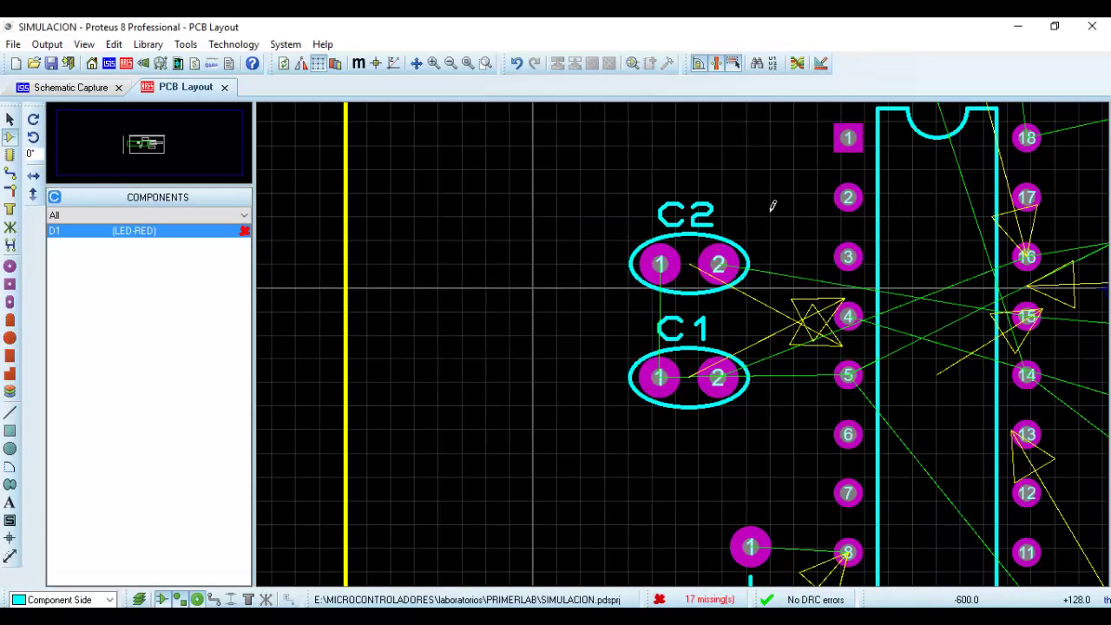
scroll(773, 210, "down", 1)
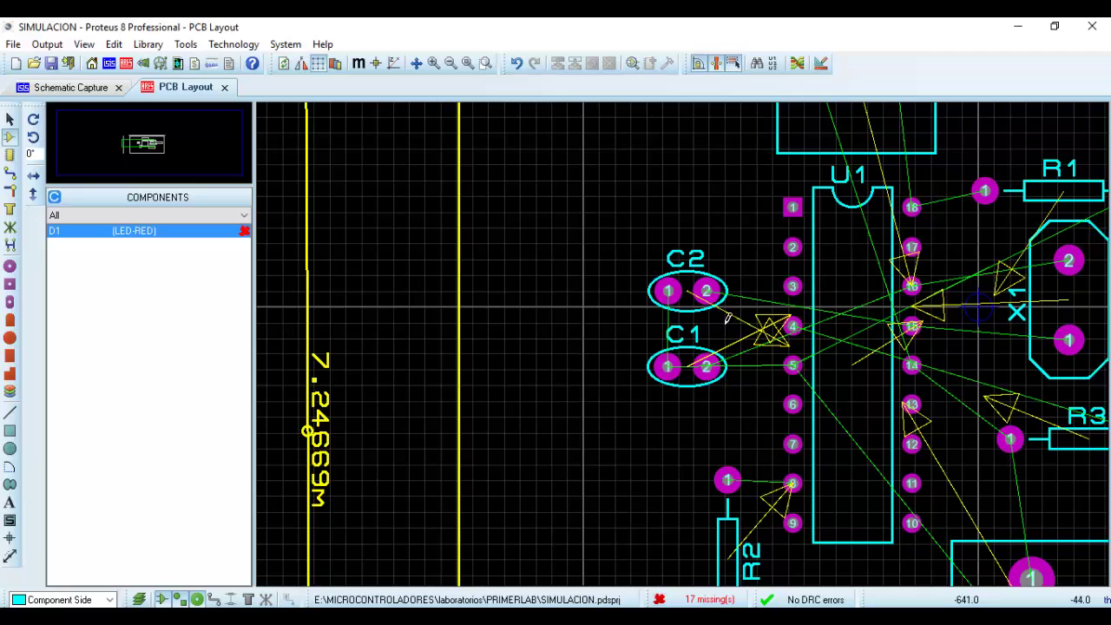
scroll(727, 319, "up", 1)
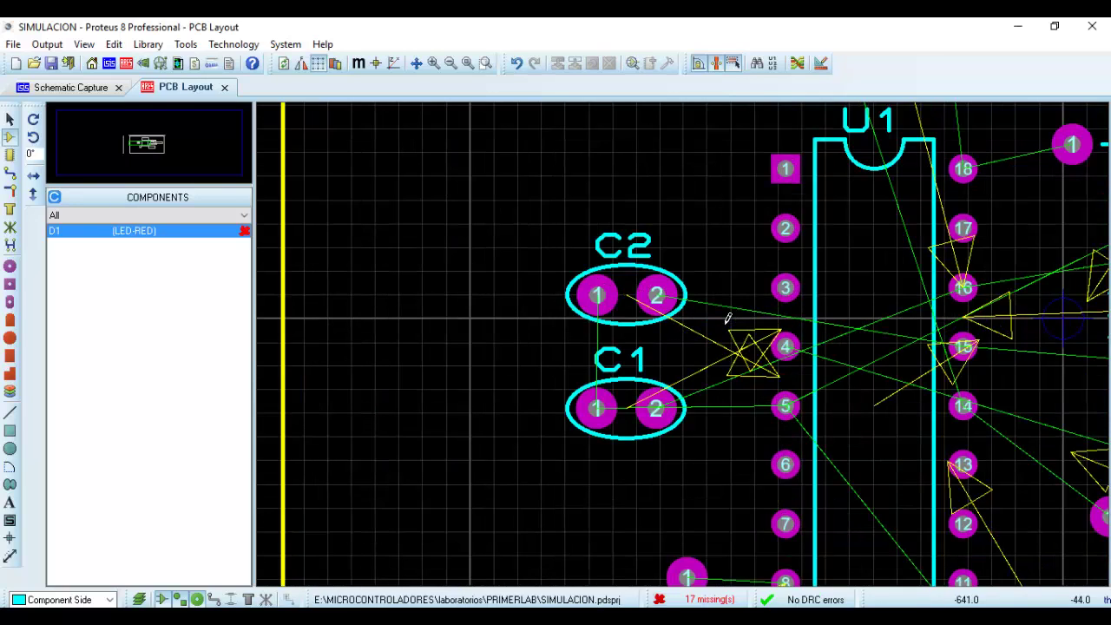
left_click(68, 89)
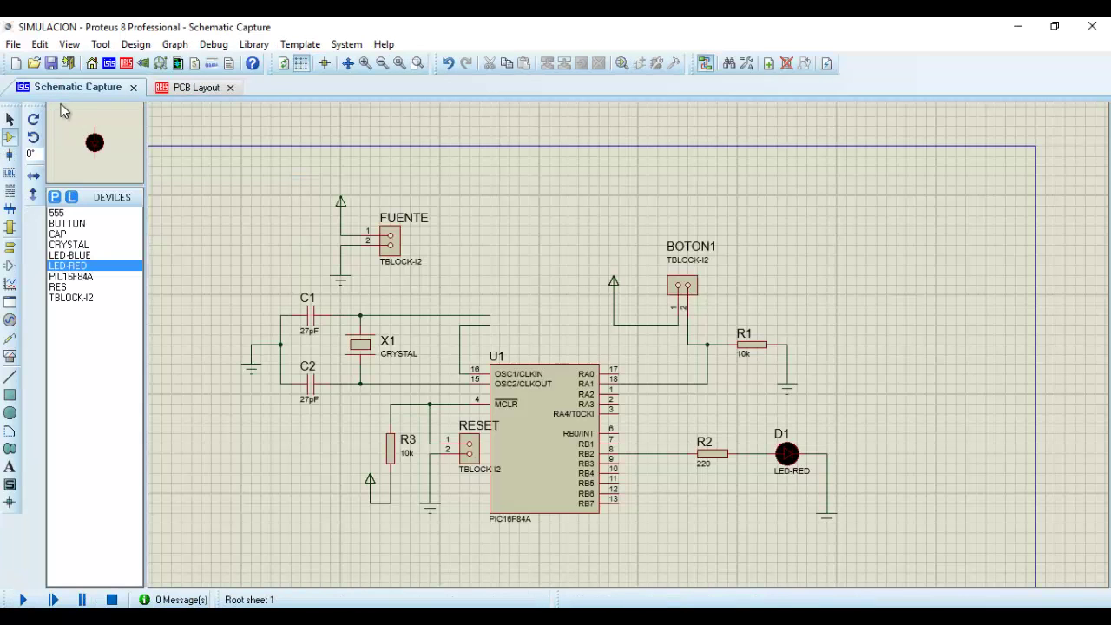
- Pick the CERAMIC22P capacitor from Capacitors > Ceramic Disc in the device library
left_click(54, 197)
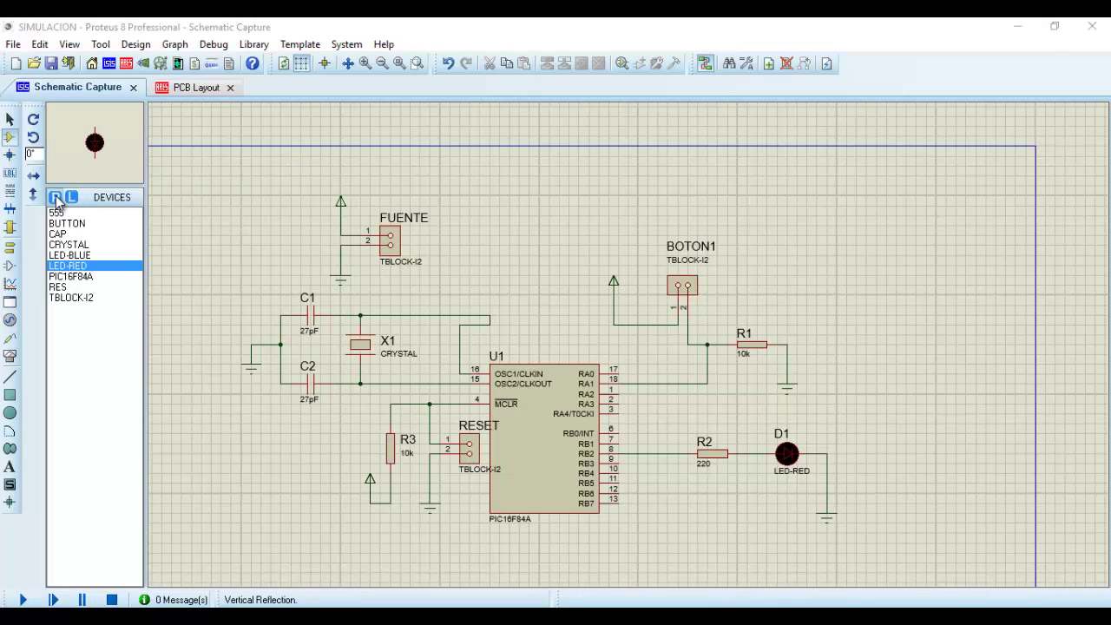
type("cap")
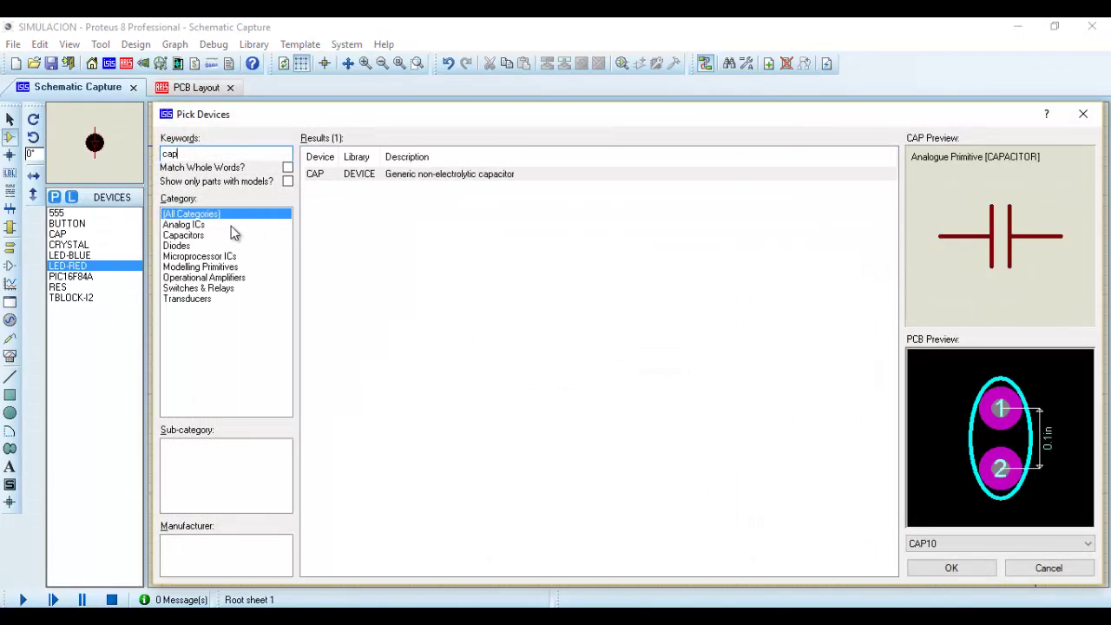
left_click(182, 236)
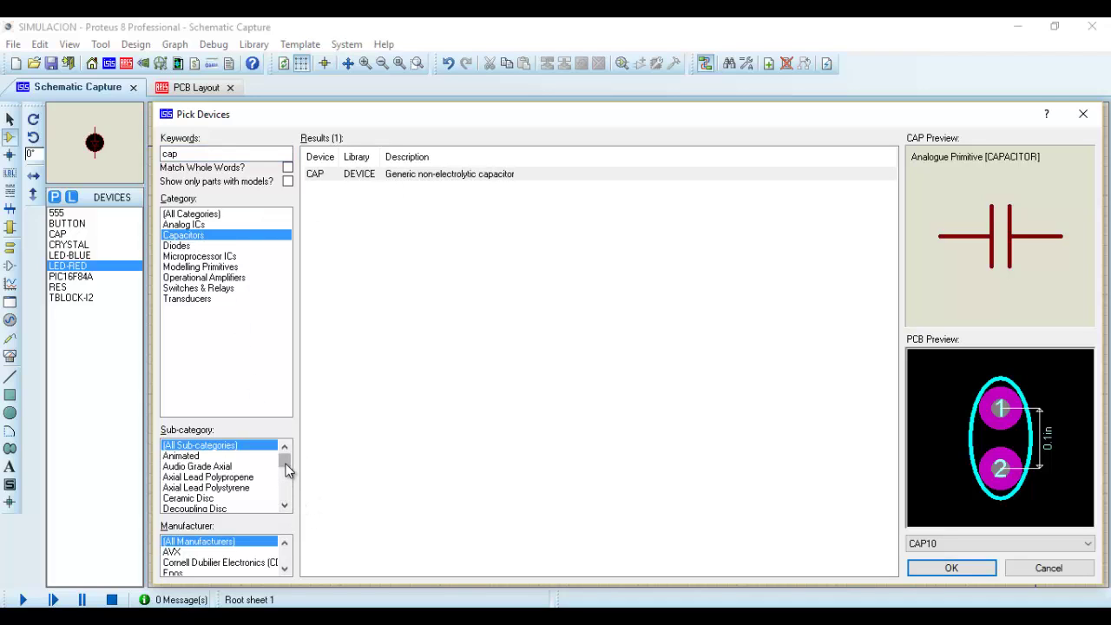
left_click_drag(286, 464, 285, 470)
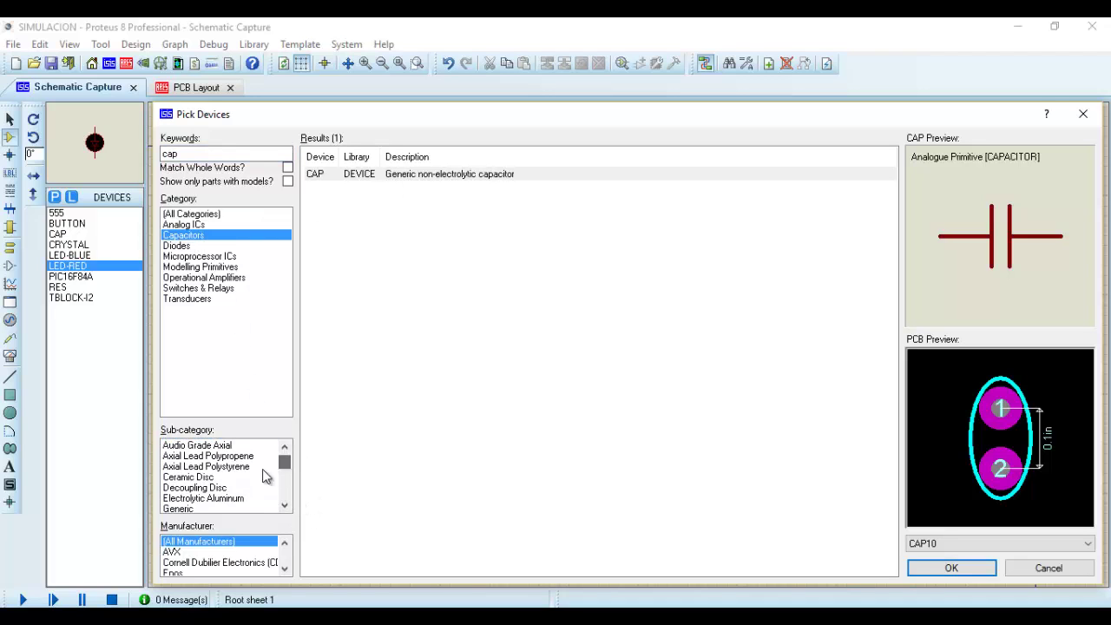
left_click(182, 479)
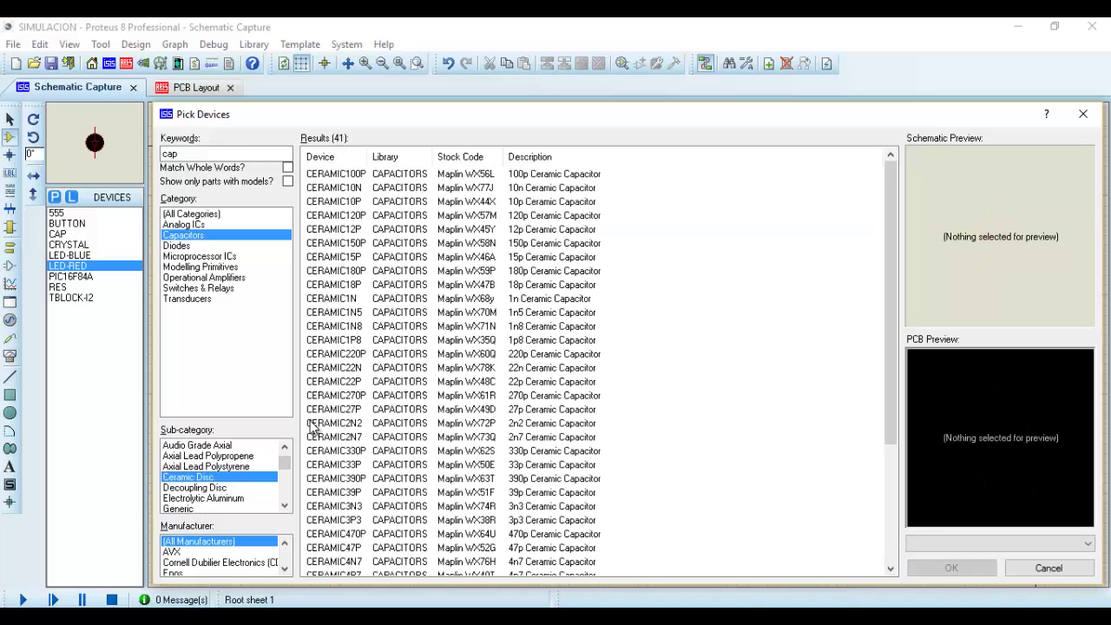
left_click(531, 408)
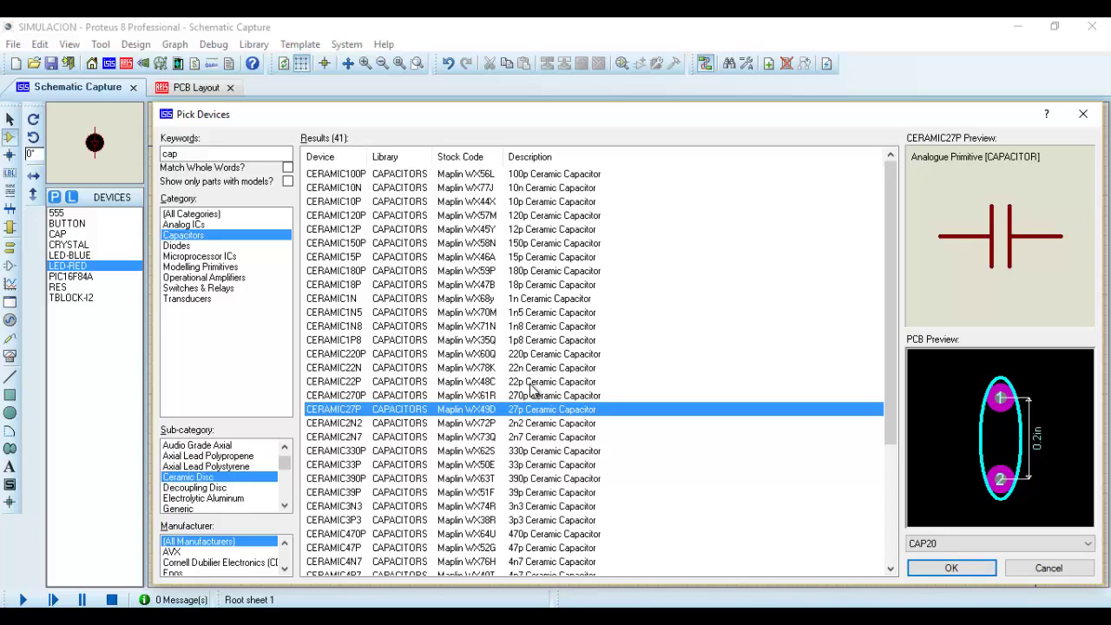
left_click(535, 382)
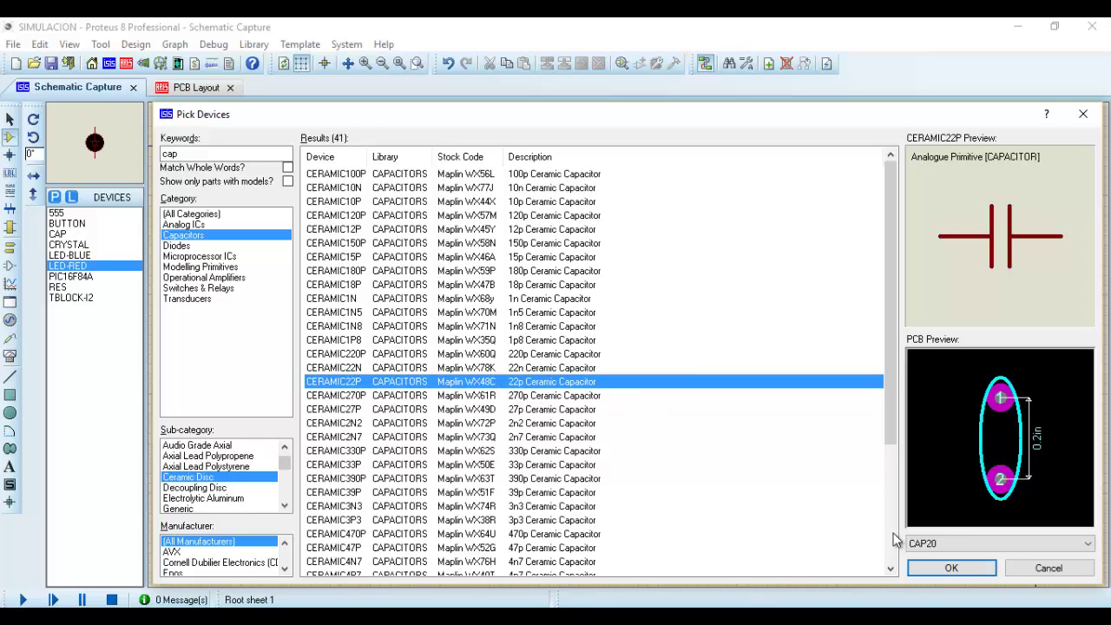
left_click(948, 565)
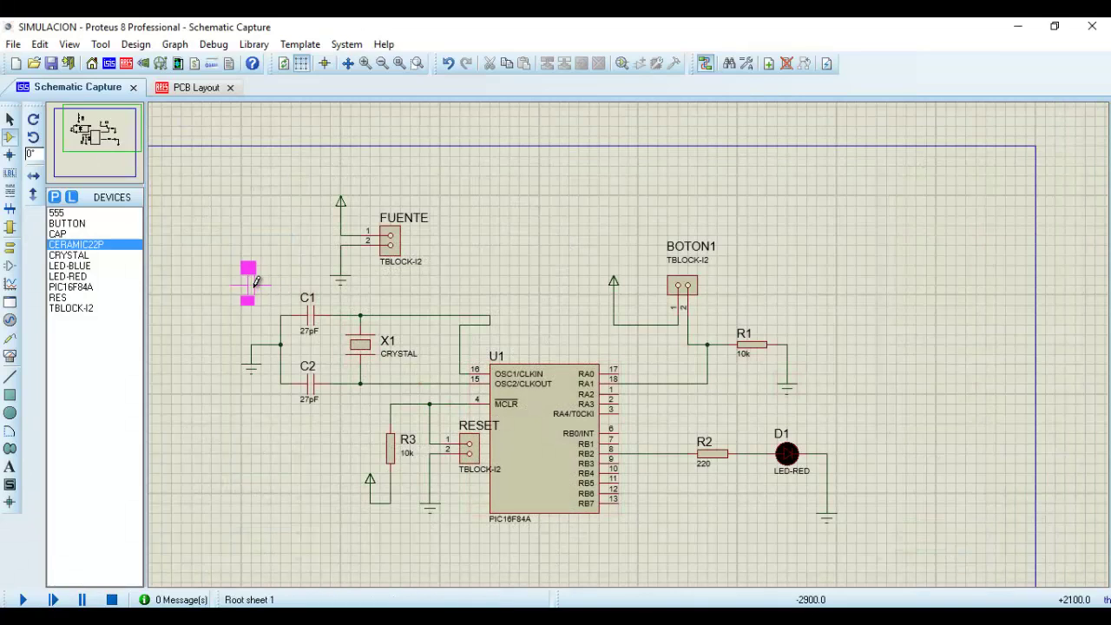
- Replace C1 with CERAMIC22P and move its new footprint to the left of U1
left_click(310, 315)
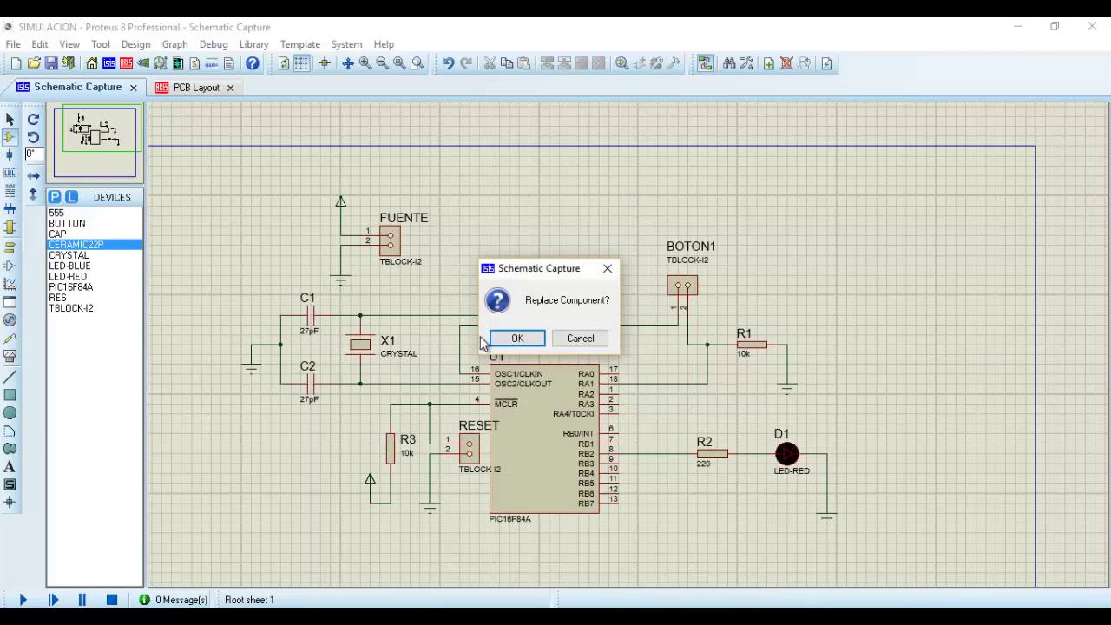
left_click(514, 338)
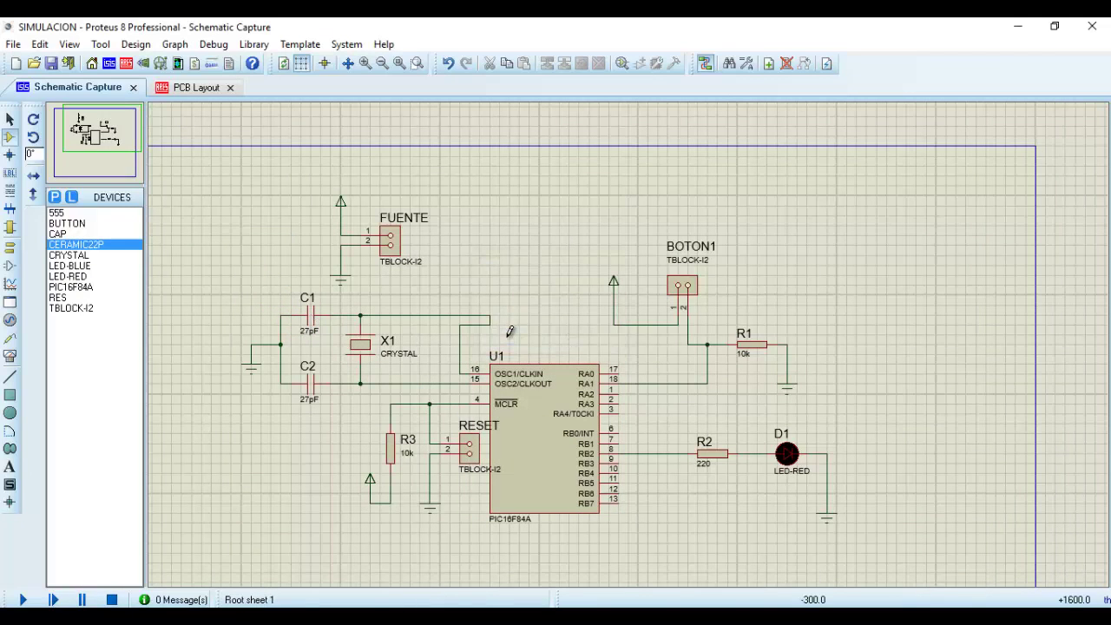
left_click(205, 88)
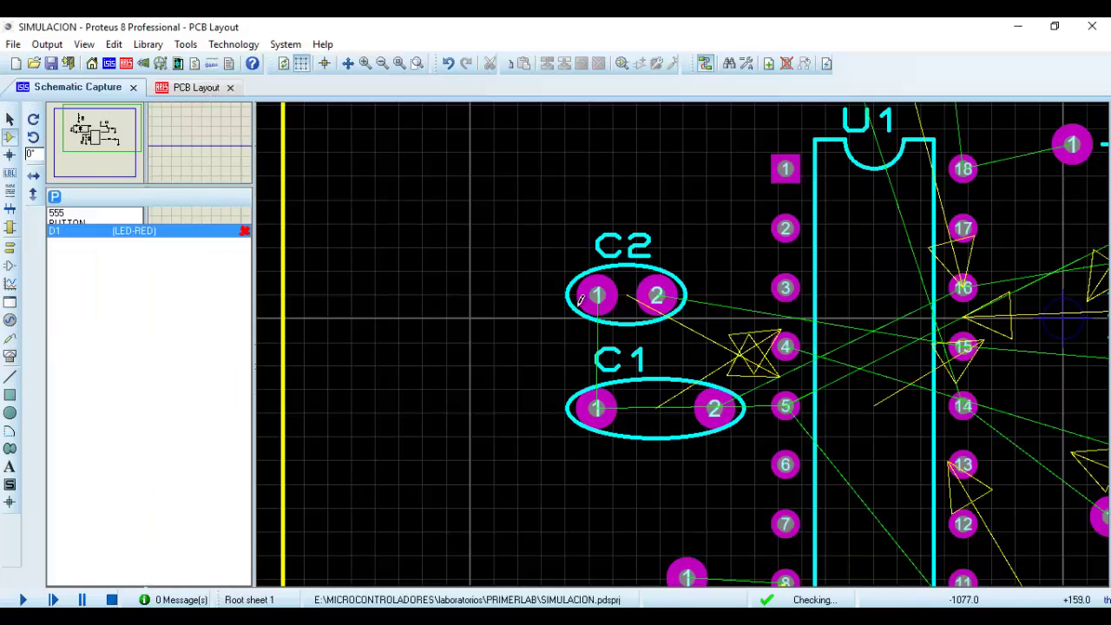
right_click(598, 415)
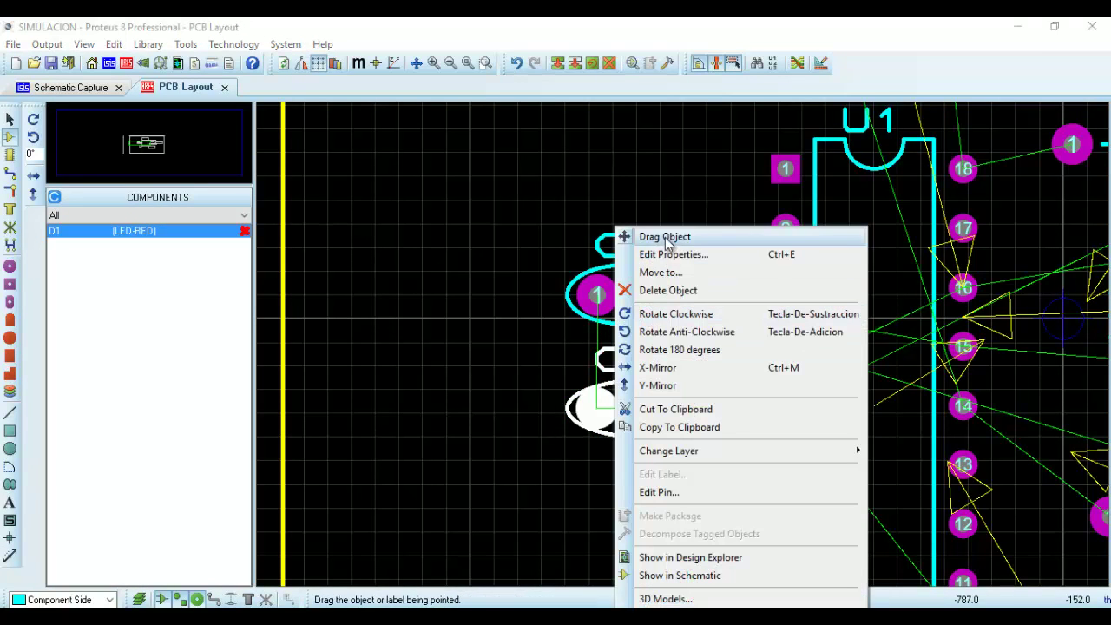
left_click(664, 236)
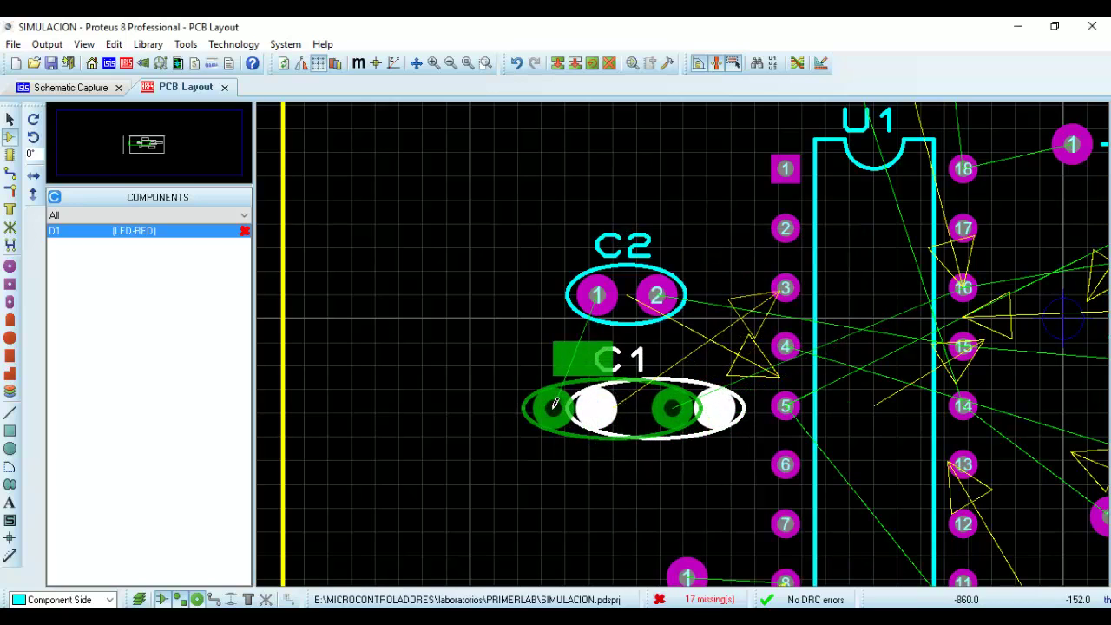
left_click(557, 406)
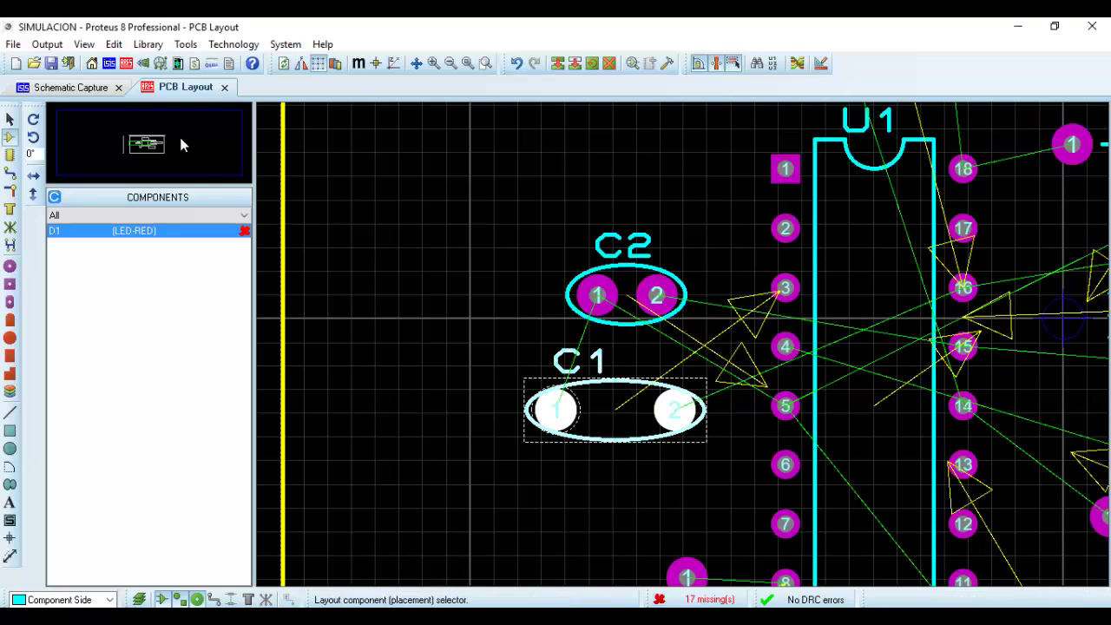
- Replace C2 with CERAMIC22P and place its footprint just above C1
left_click(73, 88)
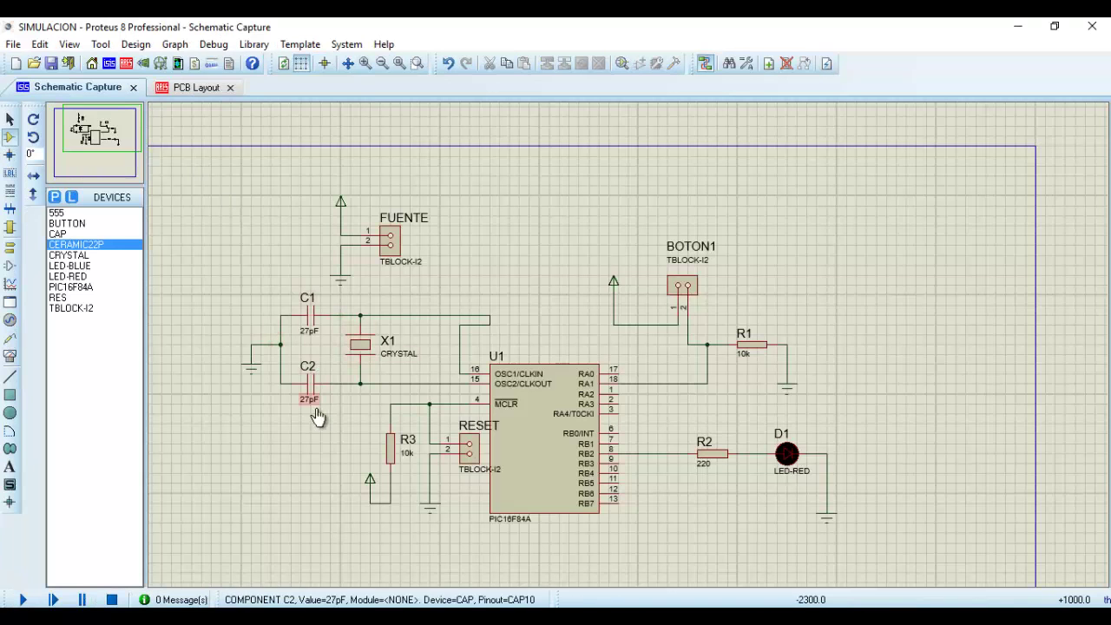
left_click(312, 384)
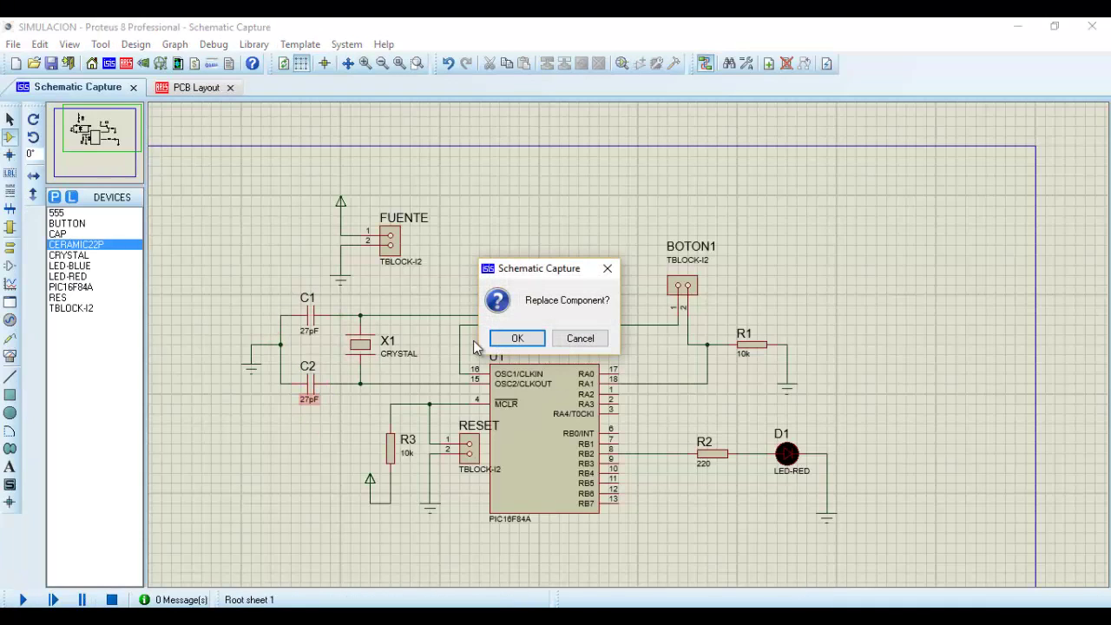
left_click(514, 338)
left_click(196, 88)
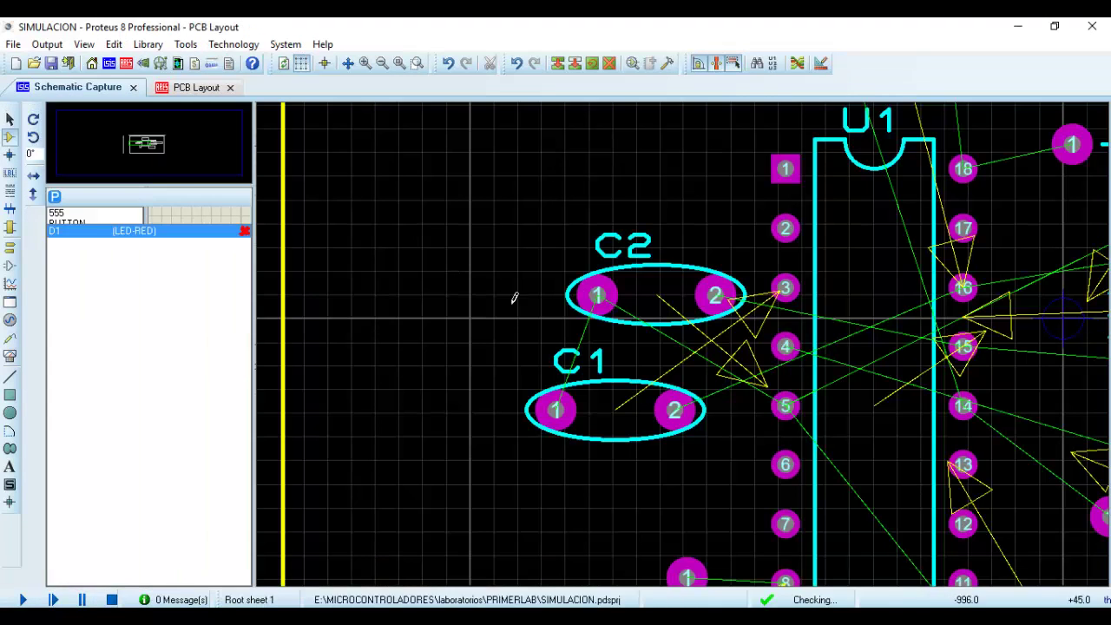
right_click(606, 291)
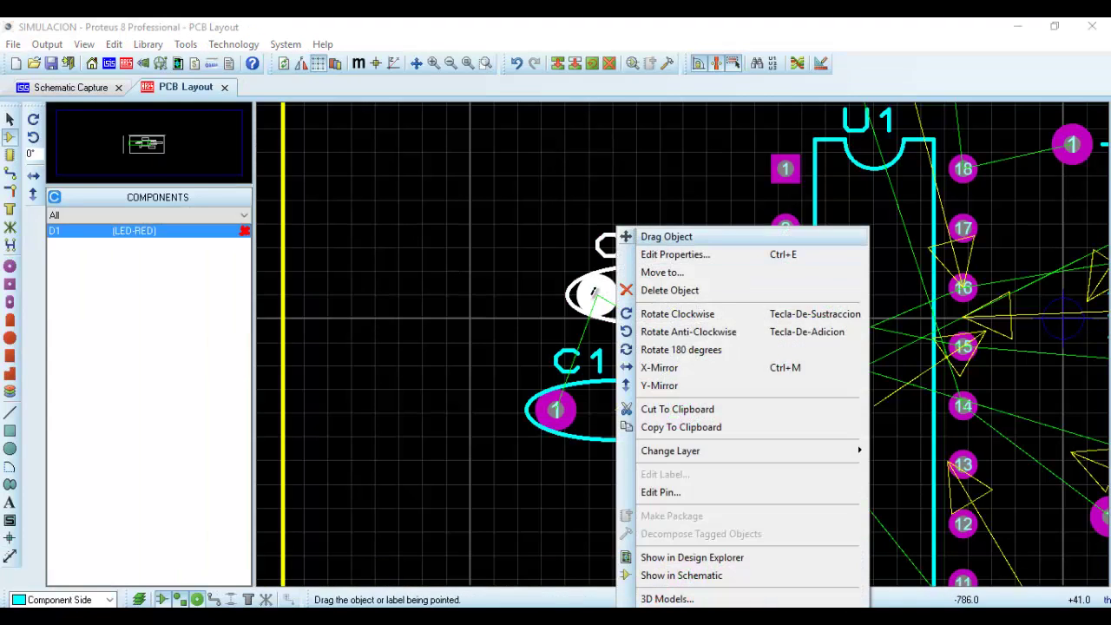
left_click(669, 235)
left_click(552, 302)
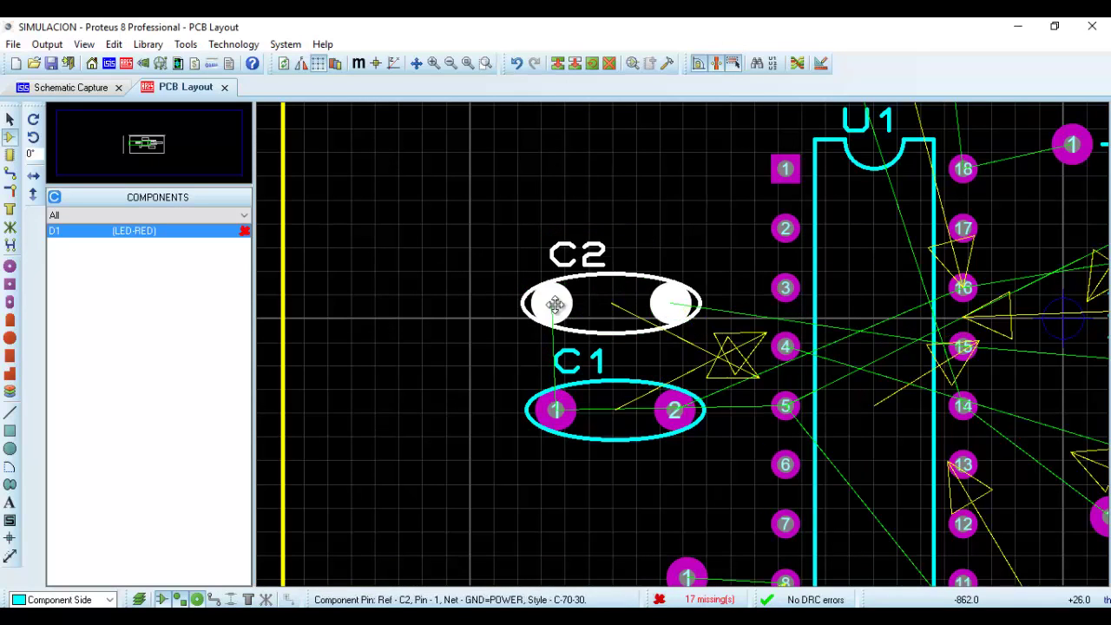
- Preview the still unplaced D1 component in the Components list
scroll(710, 358, "down", 2)
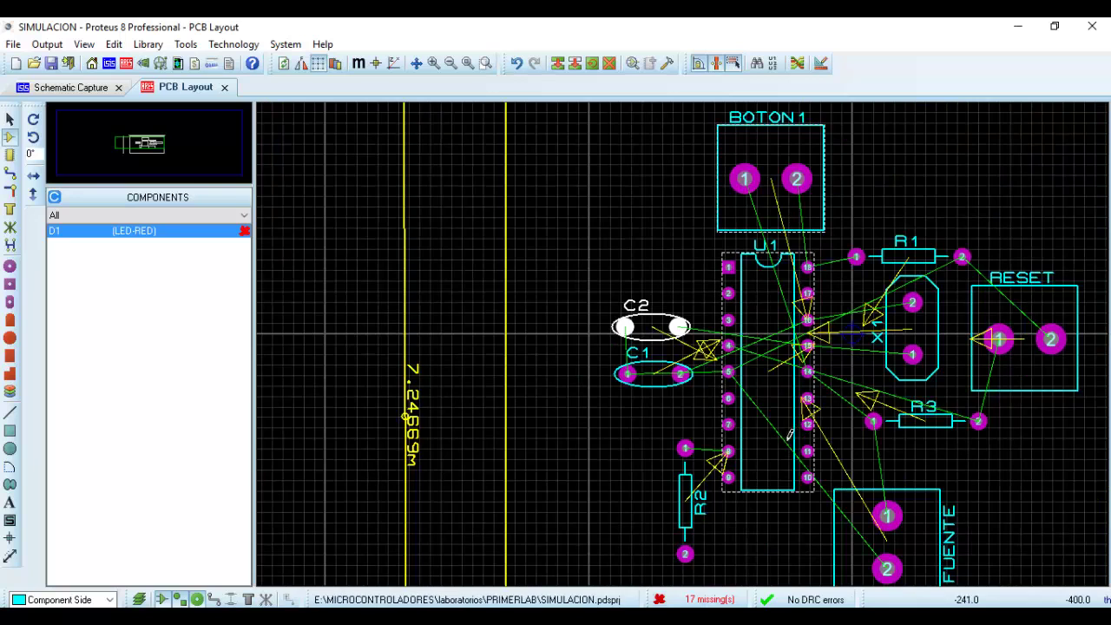
scroll(717, 395, "down", 2)
scroll(717, 395, "up", 3)
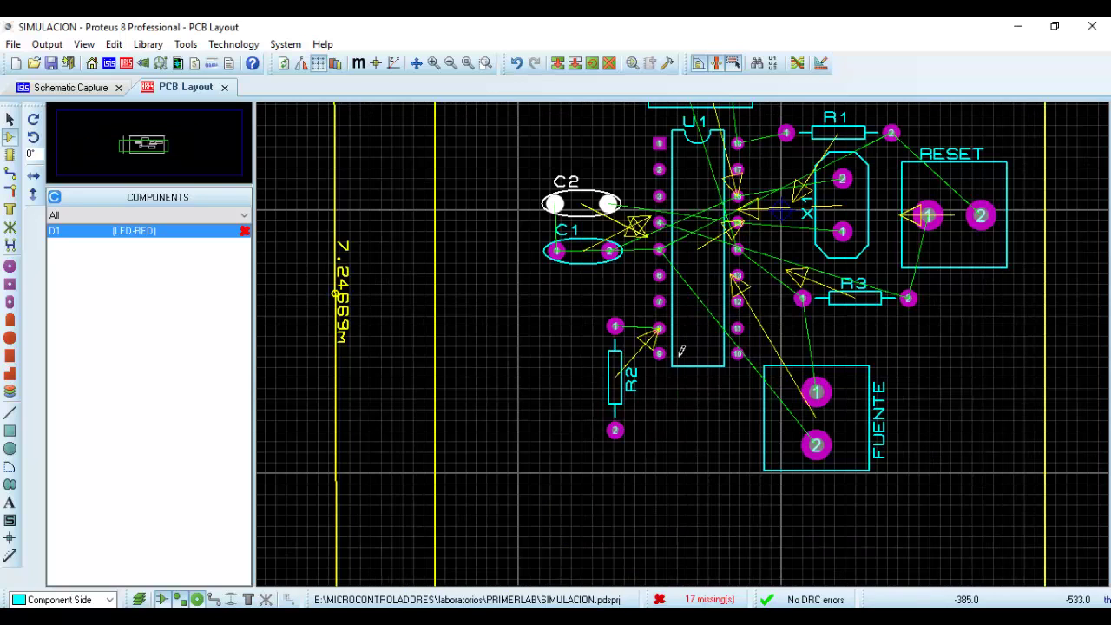
left_click(75, 234)
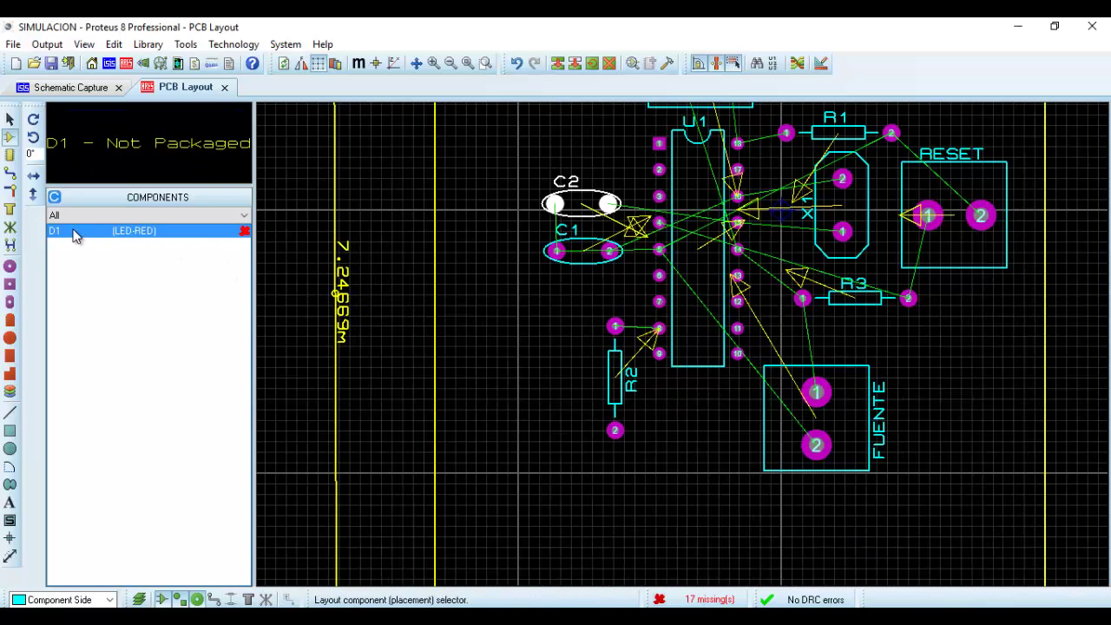
left_click(71, 87)
scroll(629, 349, "down", 1)
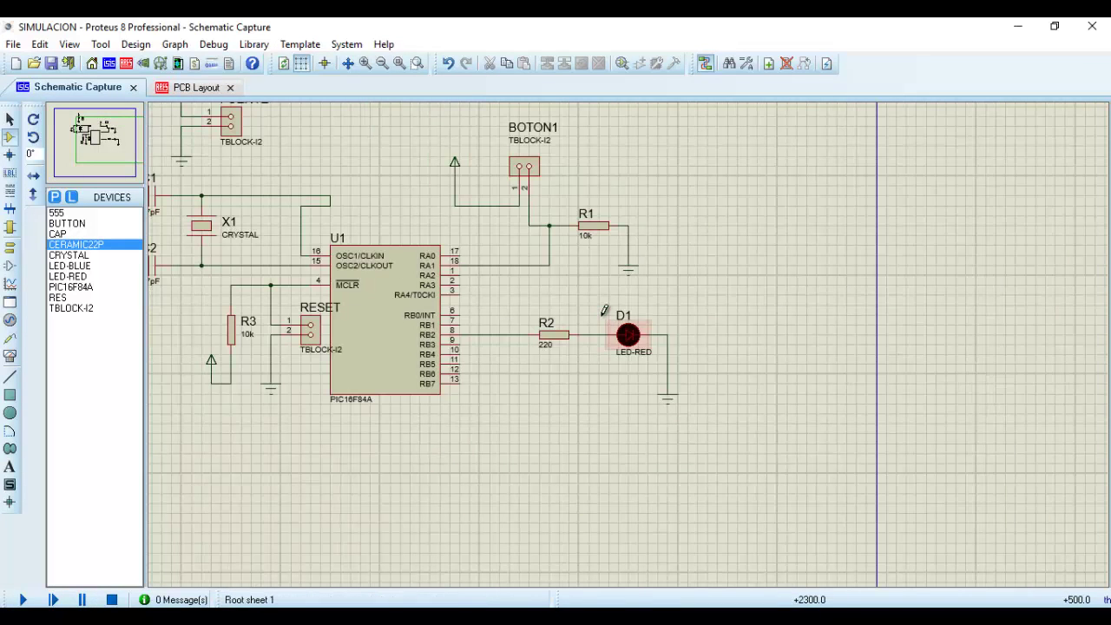
left_click(54, 197)
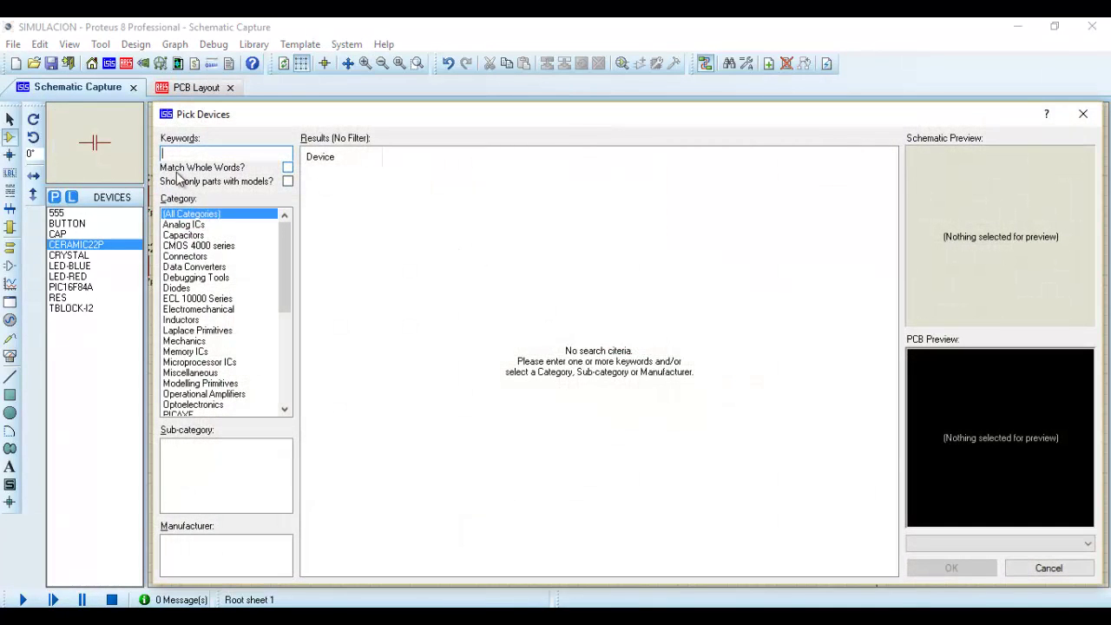
type("led")
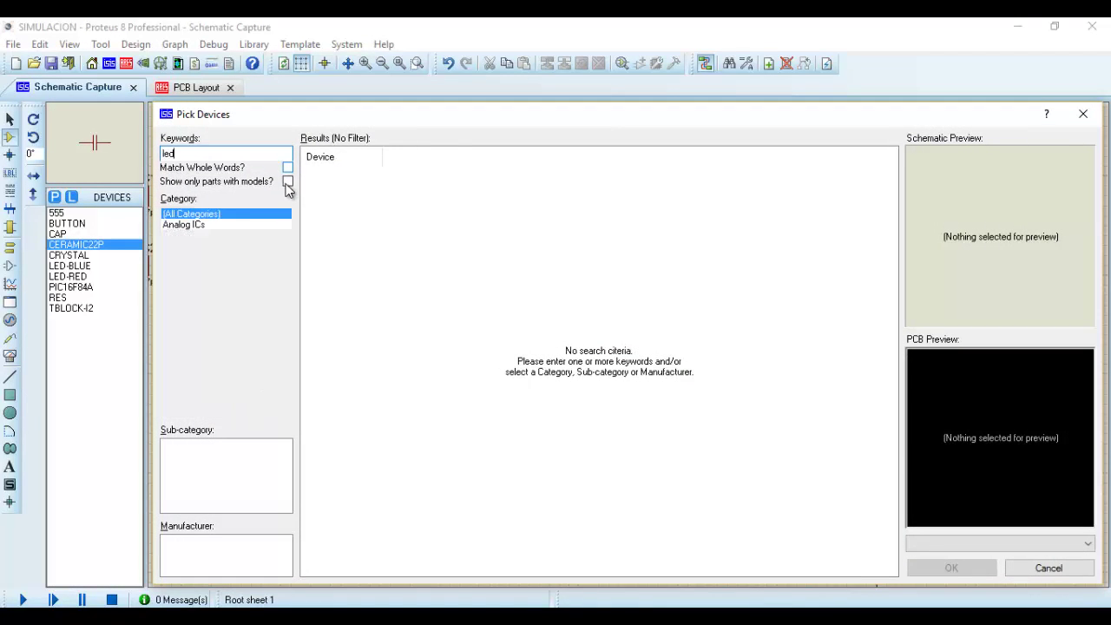
scroll(347, 460, "down", 2)
scroll(347, 460, "down", 2)
left_click(339, 492)
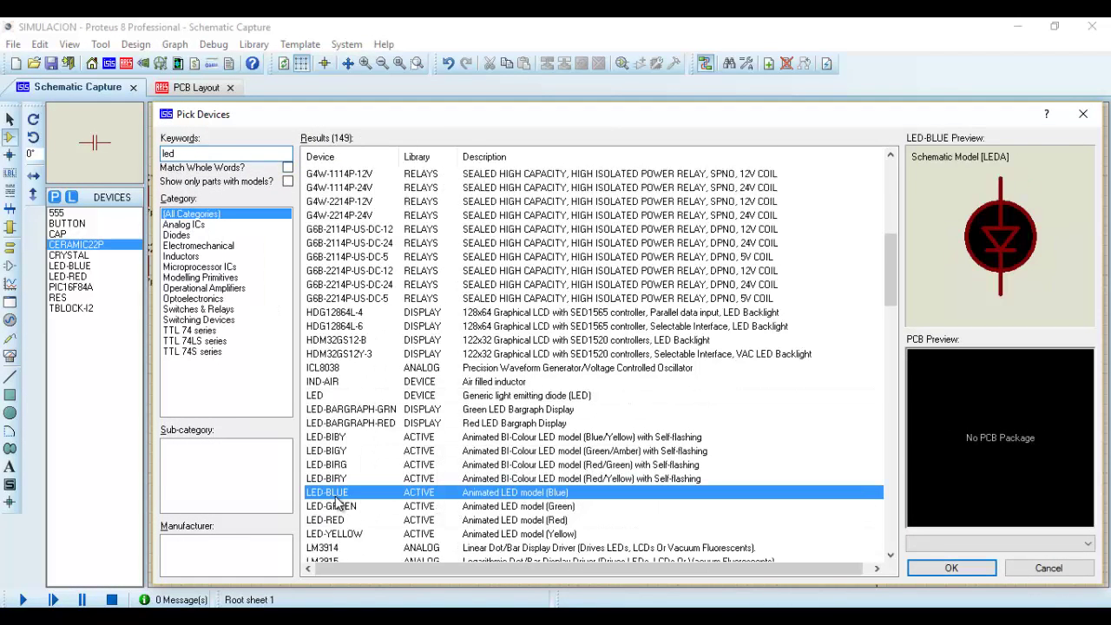
left_click(1042, 567)
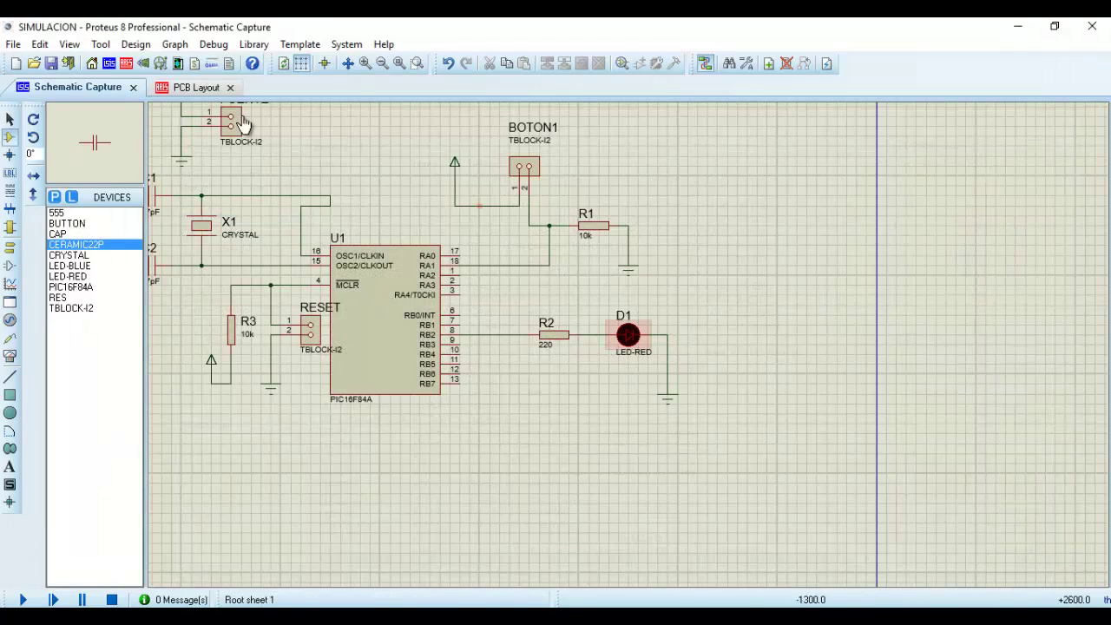
left_click(193, 87)
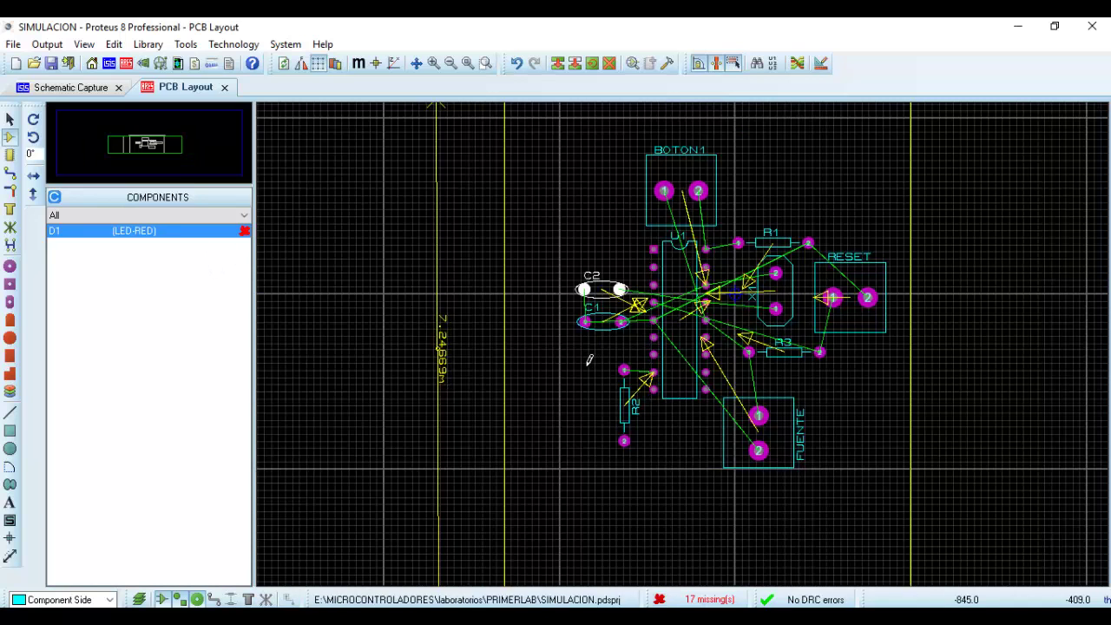
- Select D1 and try placing it on the board, triggering the missing-footprint prompt
left_click(62, 237)
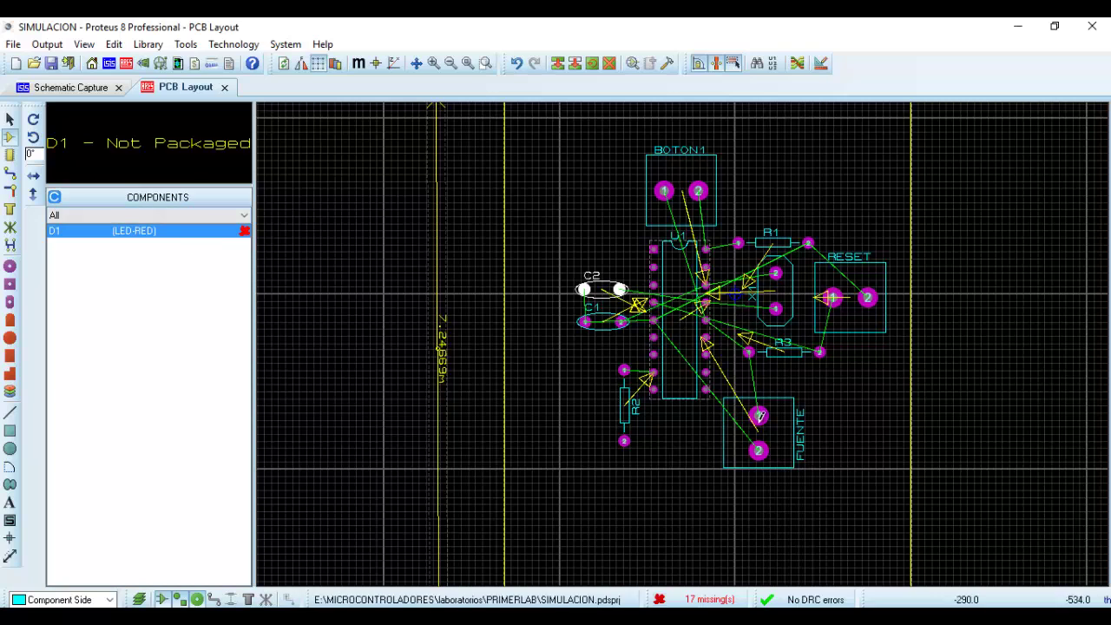
left_click(667, 442)
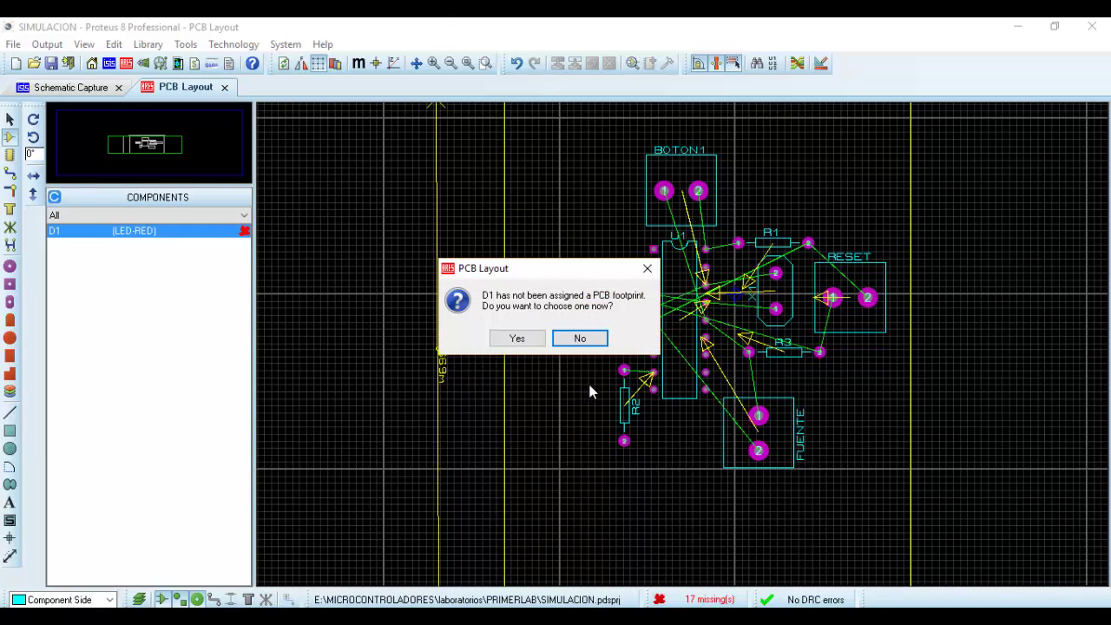
- Assign D1 the LED package from the Miscellaneous packages
left_click(516, 339)
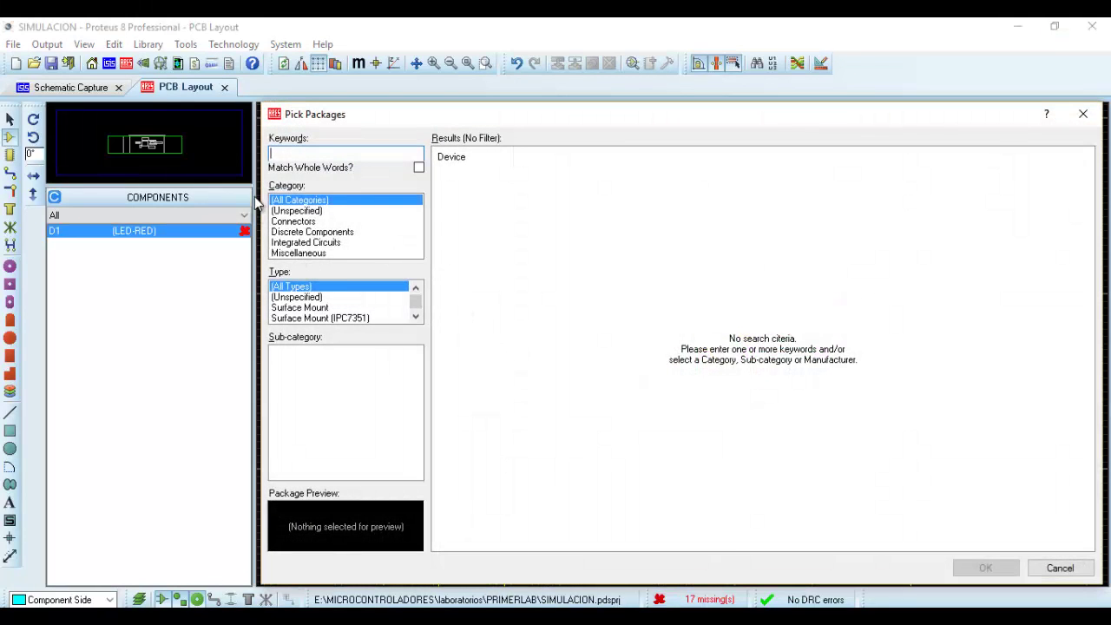
left_click(302, 254)
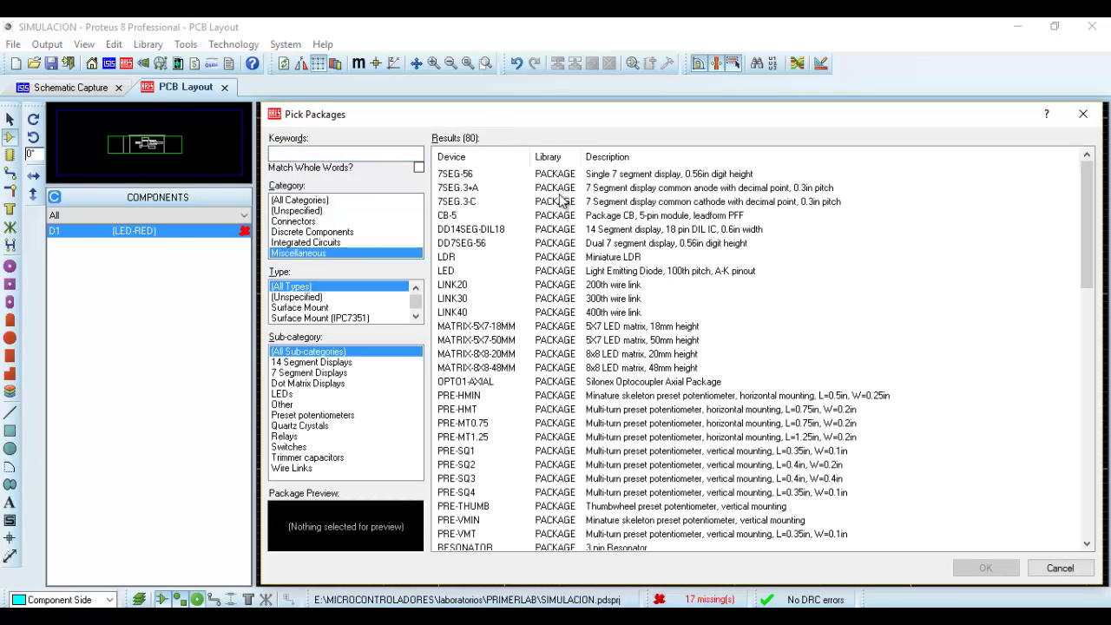
left_click(478, 175)
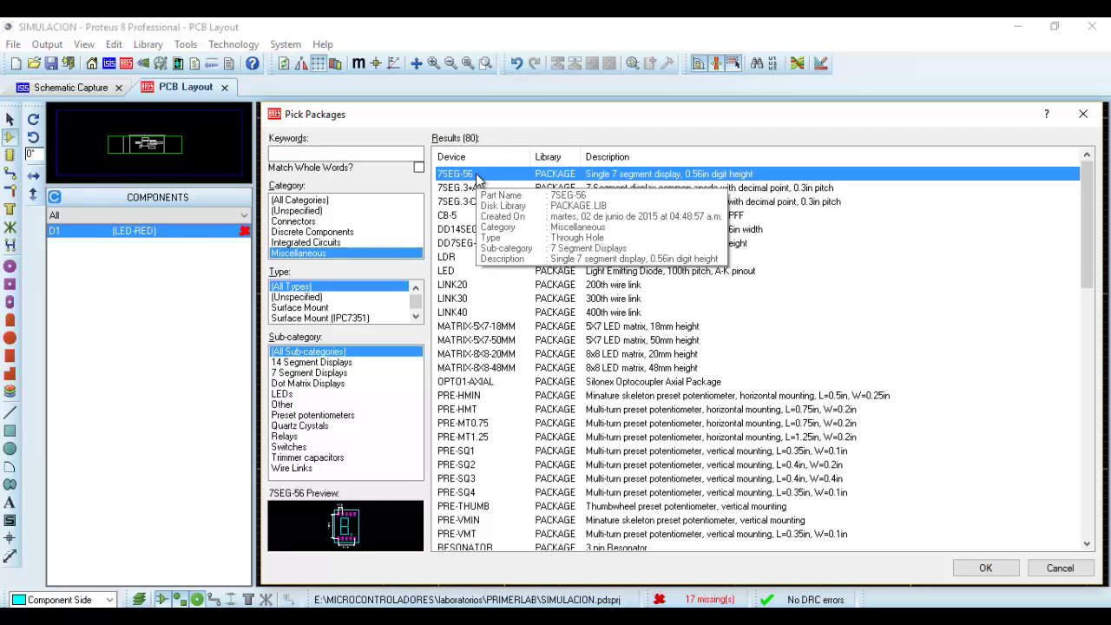
left_click(477, 188)
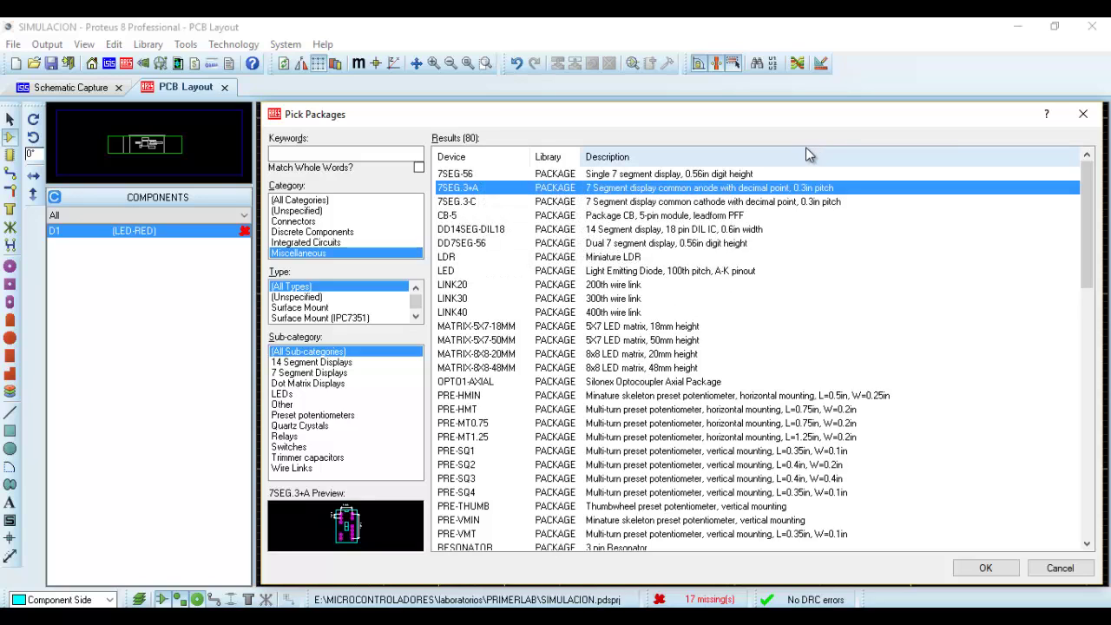
key("Down")
key("Down")
key("Down")
key("Down")
key("Down")
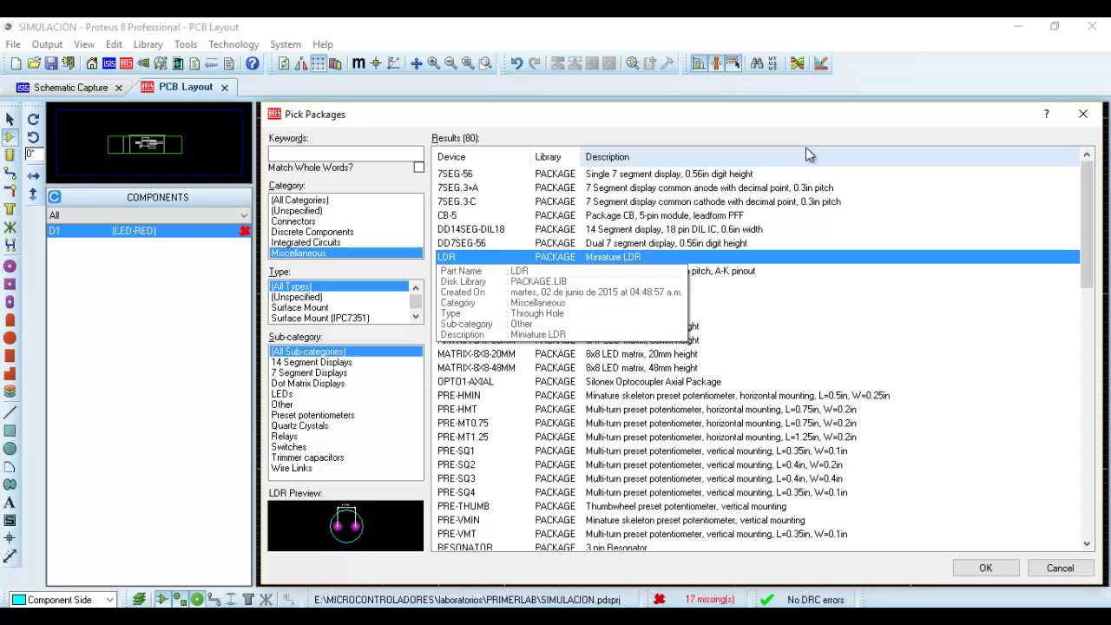
key("Down")
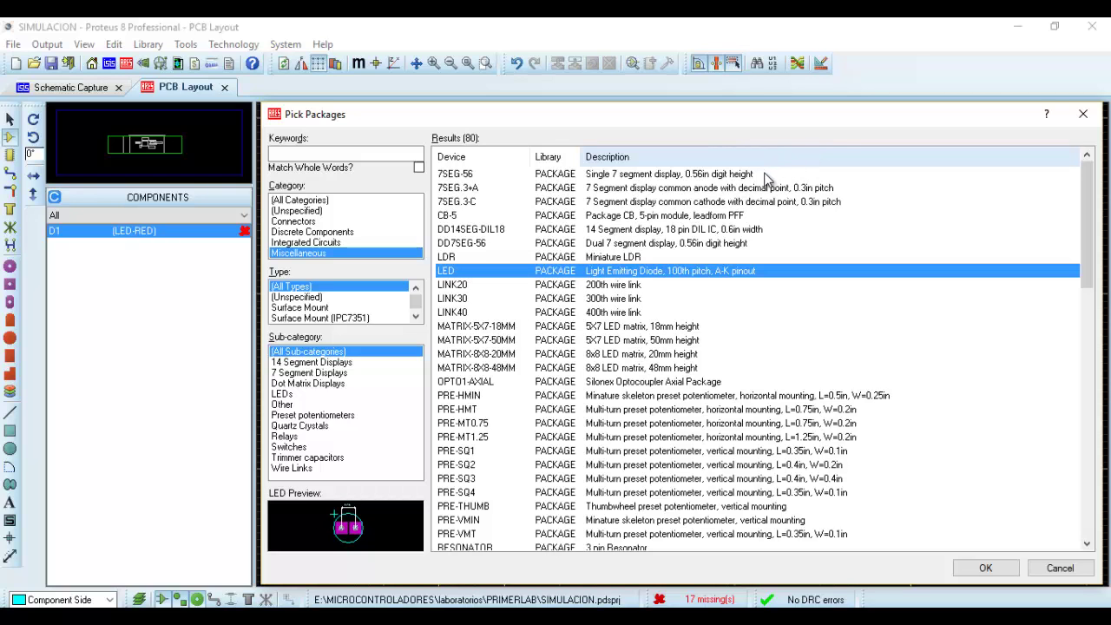
double_click(597, 274)
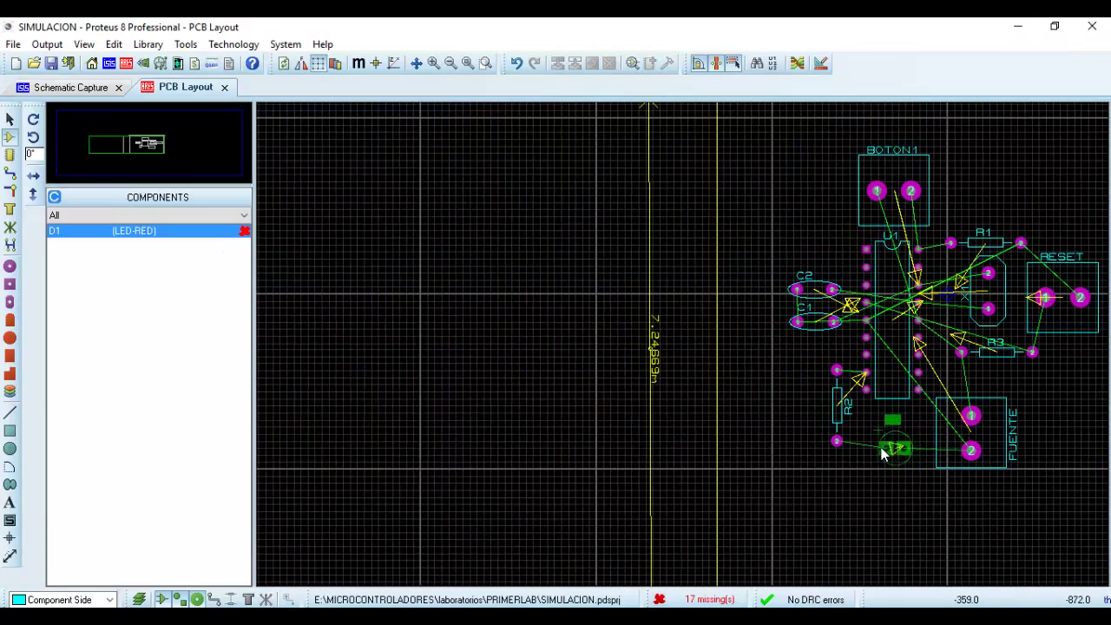
- Place the D1 LED footprint between R2 and FUENTE
left_click(887, 446)
scroll(887, 442, "down", 1)
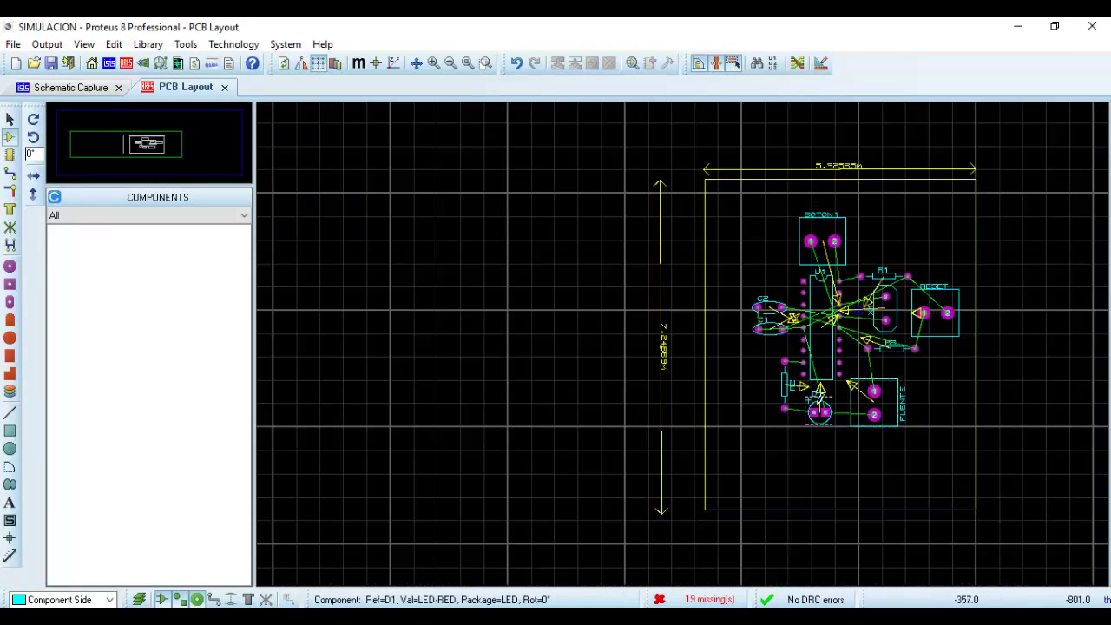
scroll(887, 443, "up", 3)
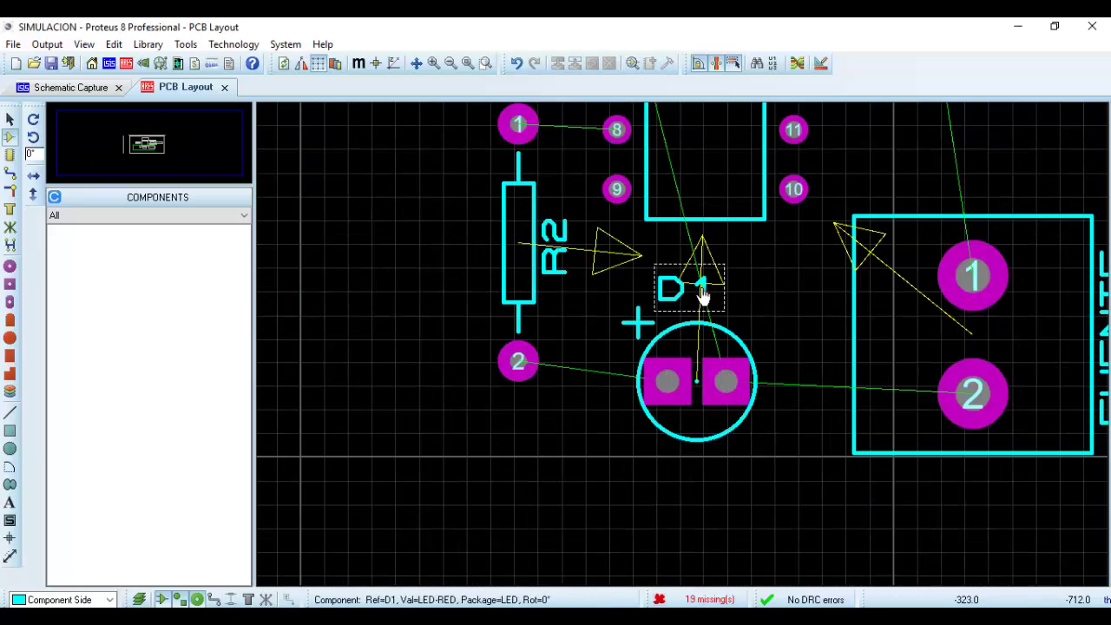
- Zoom onto U1's pins 1–4 and check pin 2's pad style
scroll(702, 286, "down", 1)
scroll(686, 260, "down", 1)
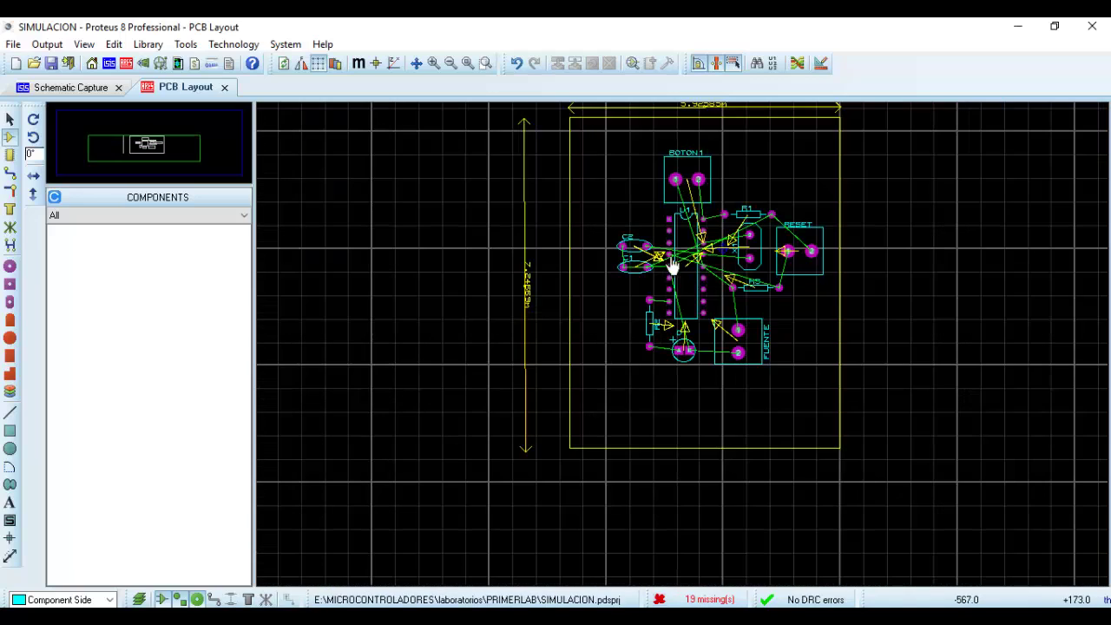
scroll(683, 352, "up", 1)
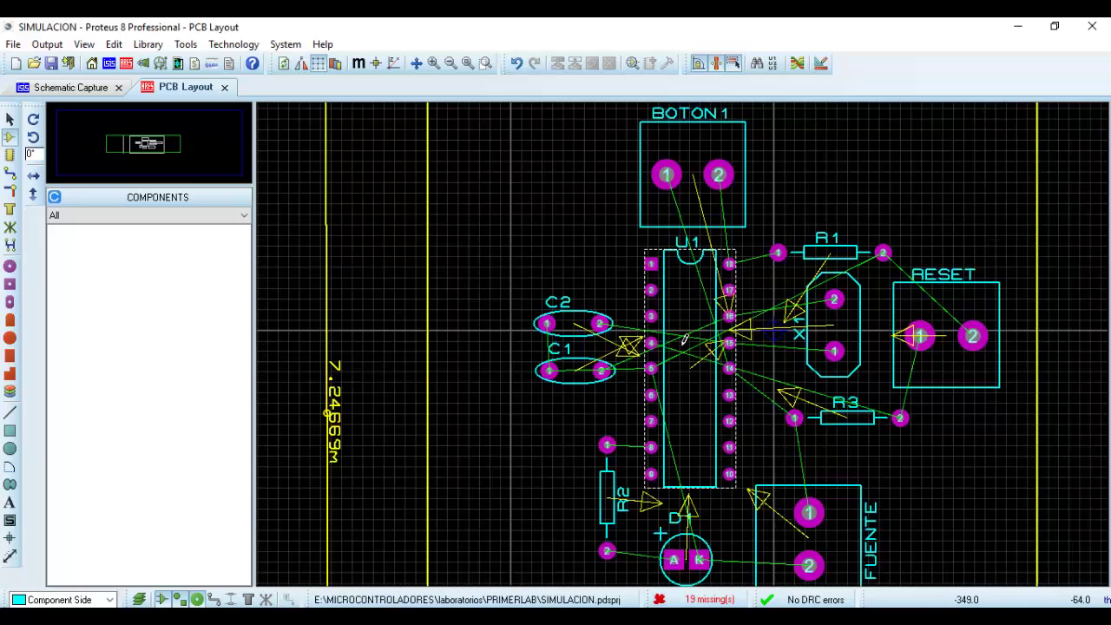
scroll(685, 339, "up", 1)
scroll(697, 397, "down", 1)
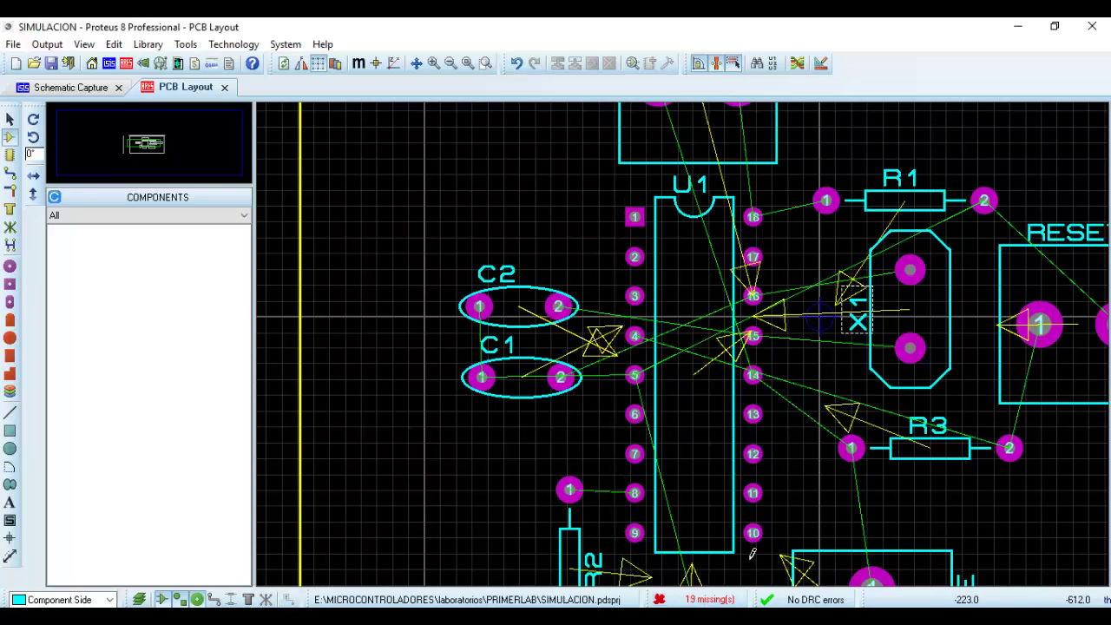
scroll(657, 280, "up", 2)
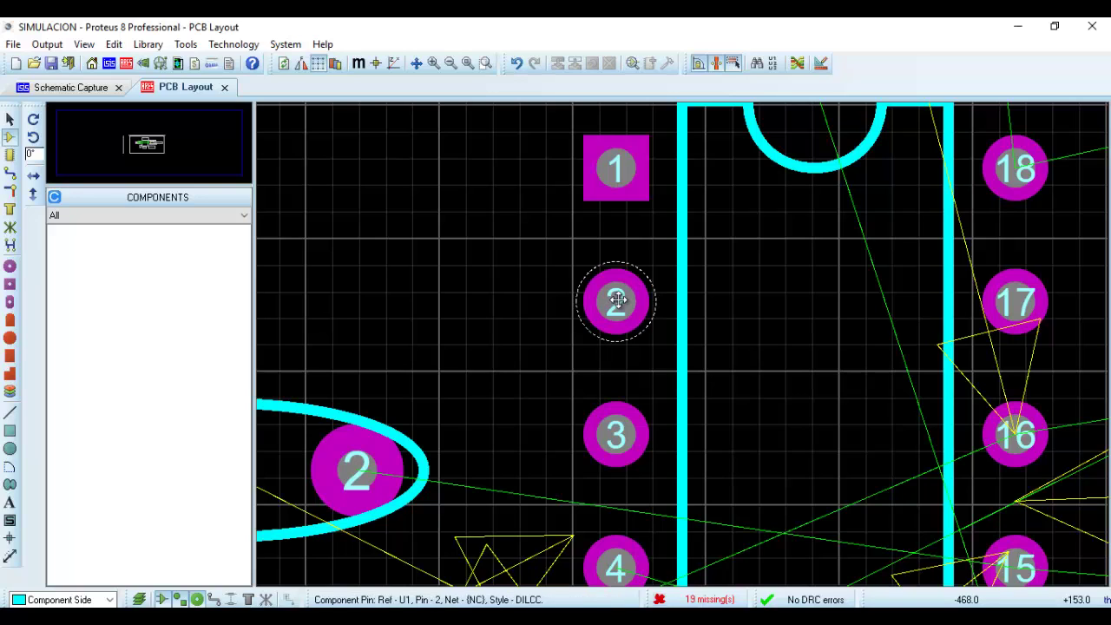
left_click(617, 300)
left_click(651, 282)
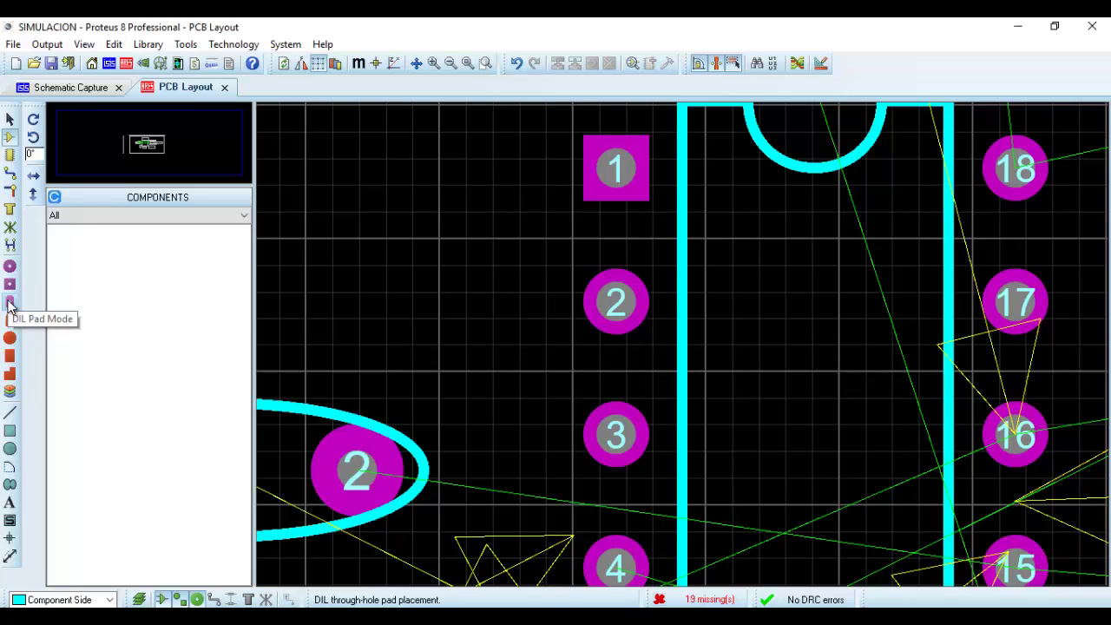
- Choose the STDDIL DIL through-hole pad style rotated to -90°
left_click(10, 302)
left_click(79, 223)
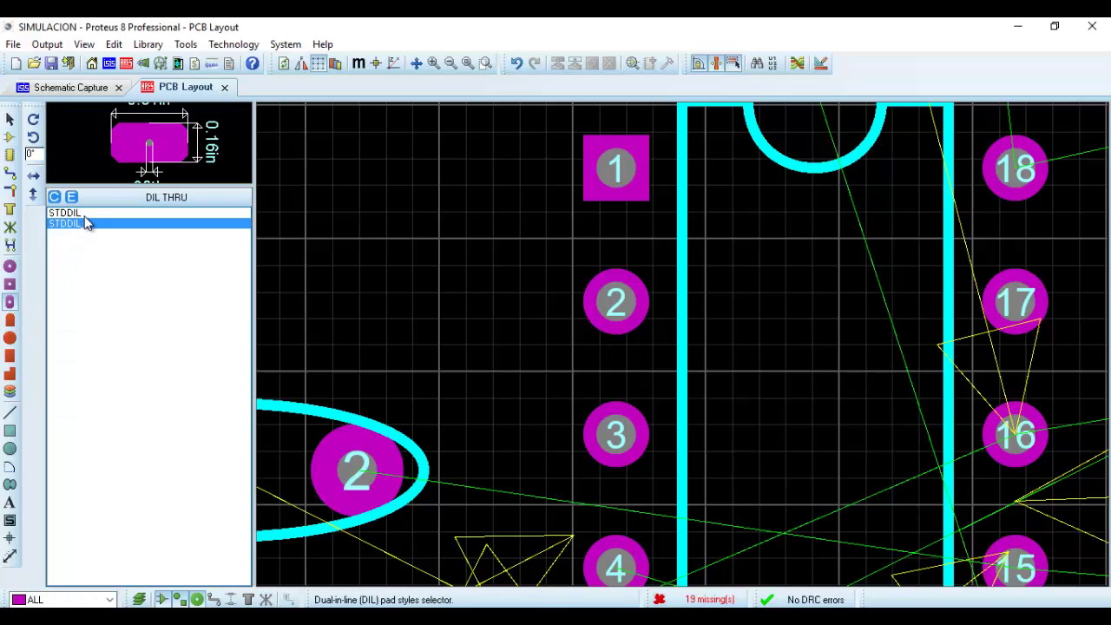
left_click(86, 213)
left_click(33, 137)
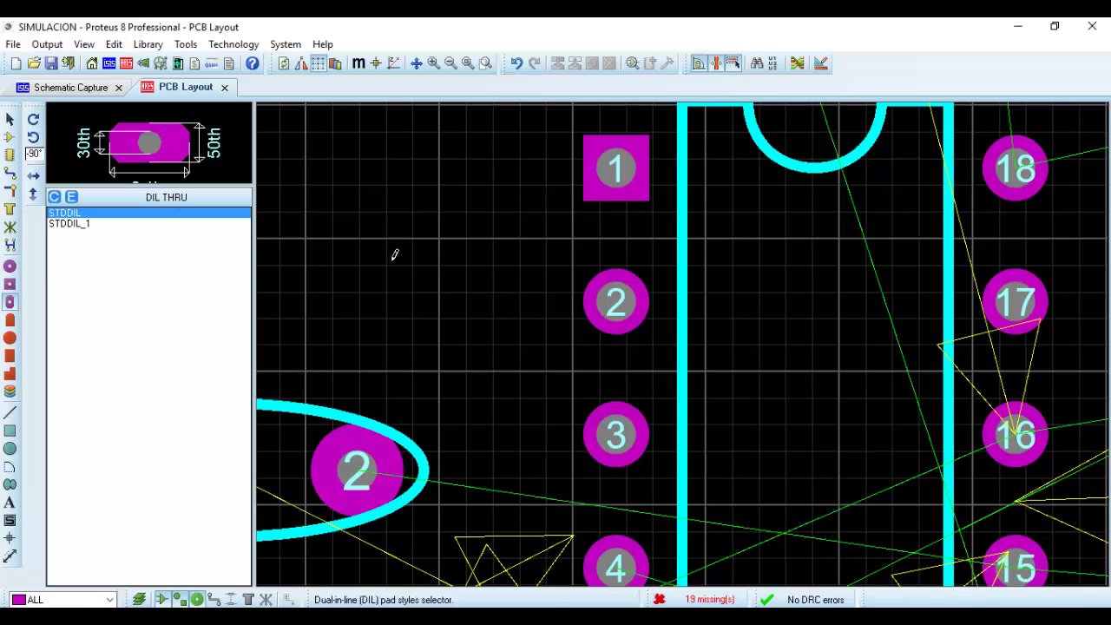
- Place oblong STDDIL pads on U1 pins 2 through 9
left_click(616, 300)
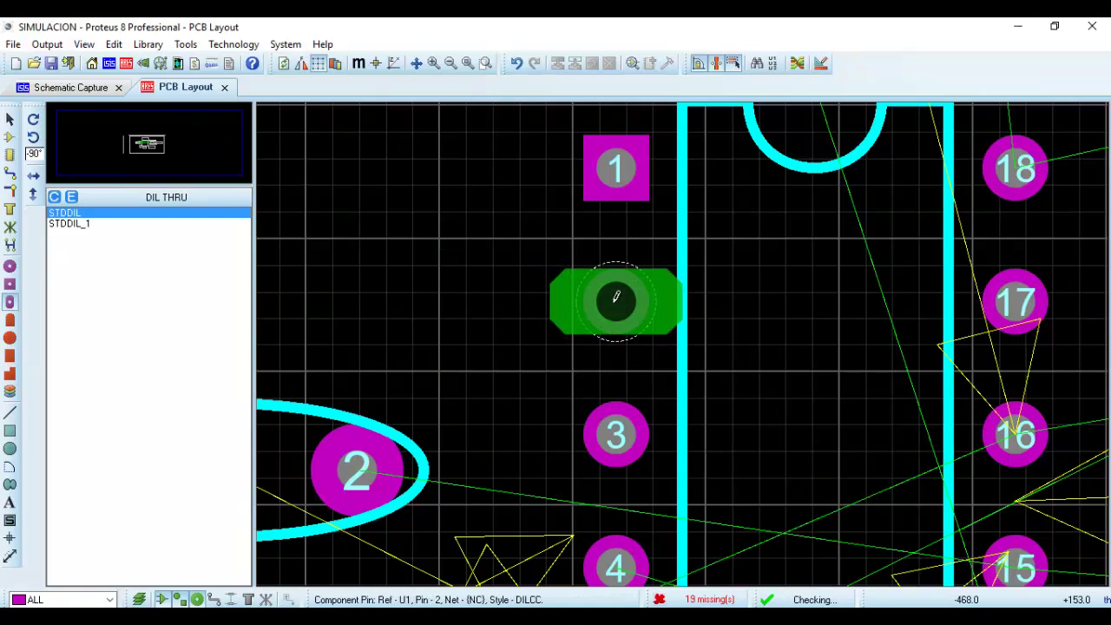
left_click(616, 299)
left_click(616, 434)
scroll(681, 364, "down", 2)
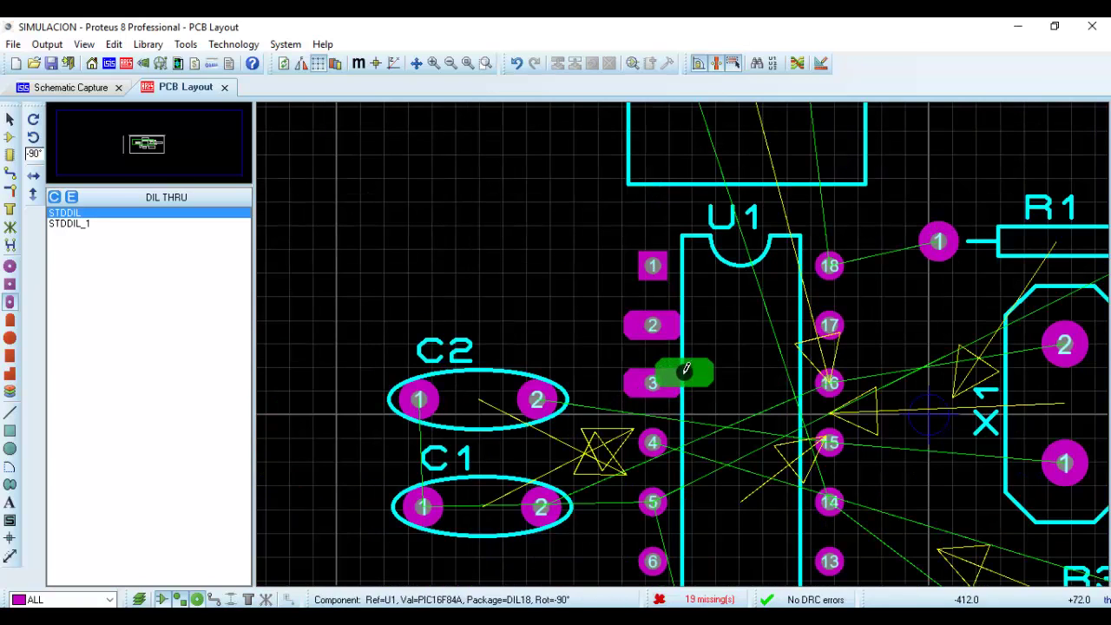
left_click(657, 444)
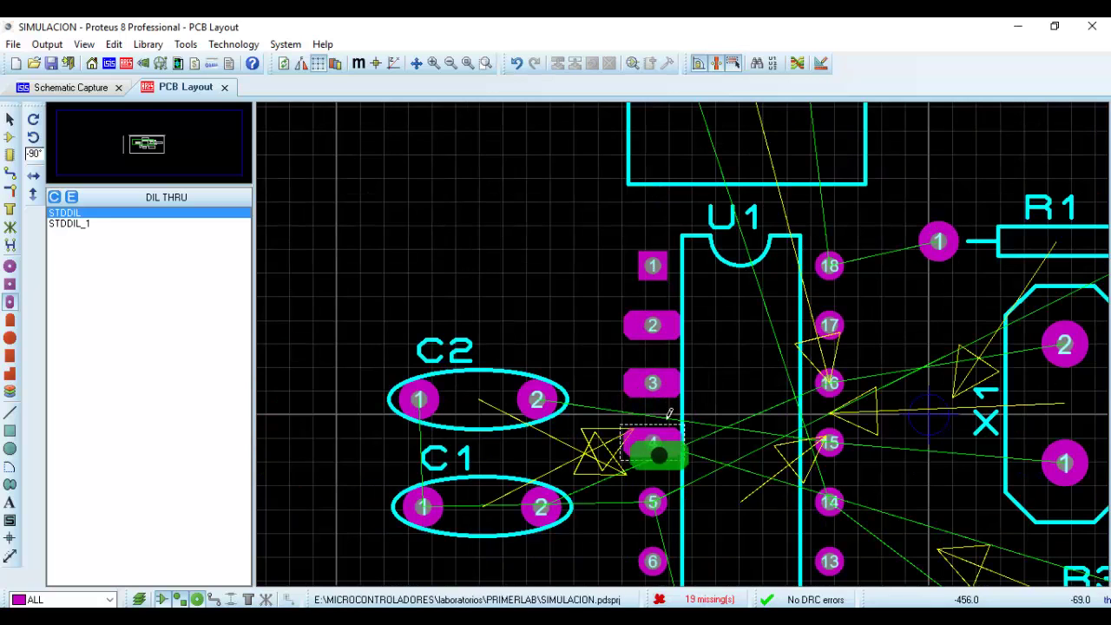
scroll(669, 414, "down", 2)
scroll(683, 364, "up", 2)
left_click(685, 383)
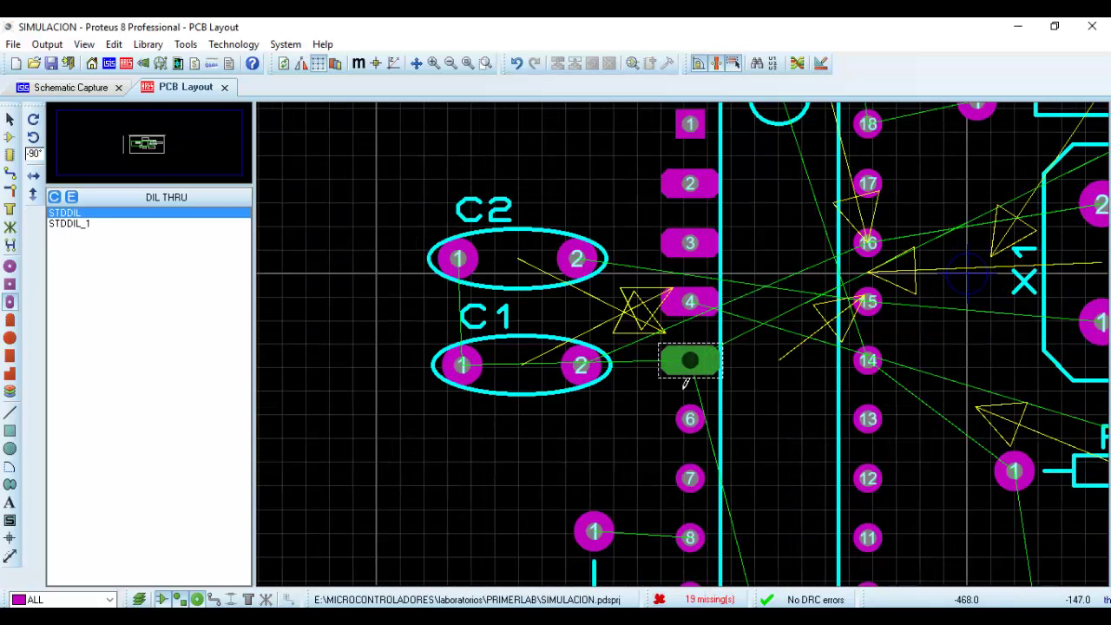
left_click(689, 419)
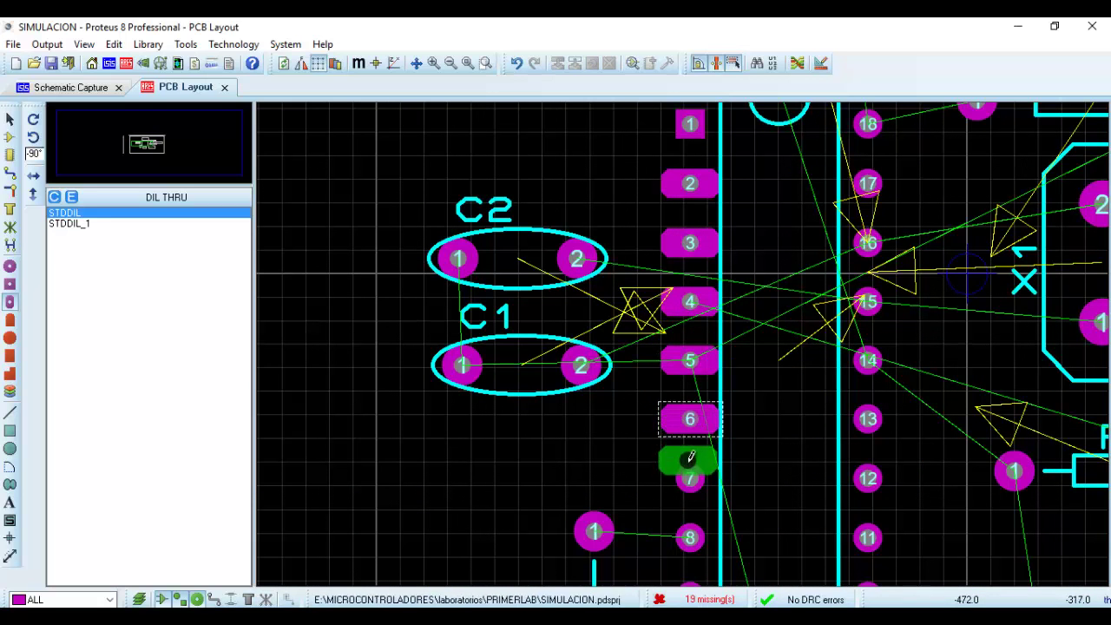
left_click(689, 478)
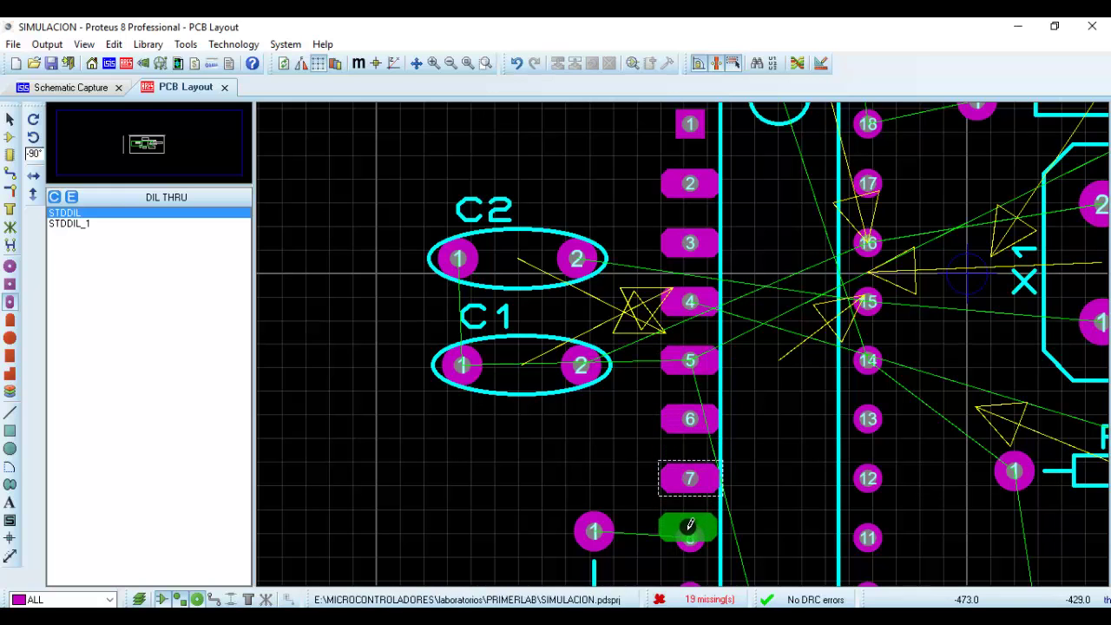
scroll(690, 525, "down", 1)
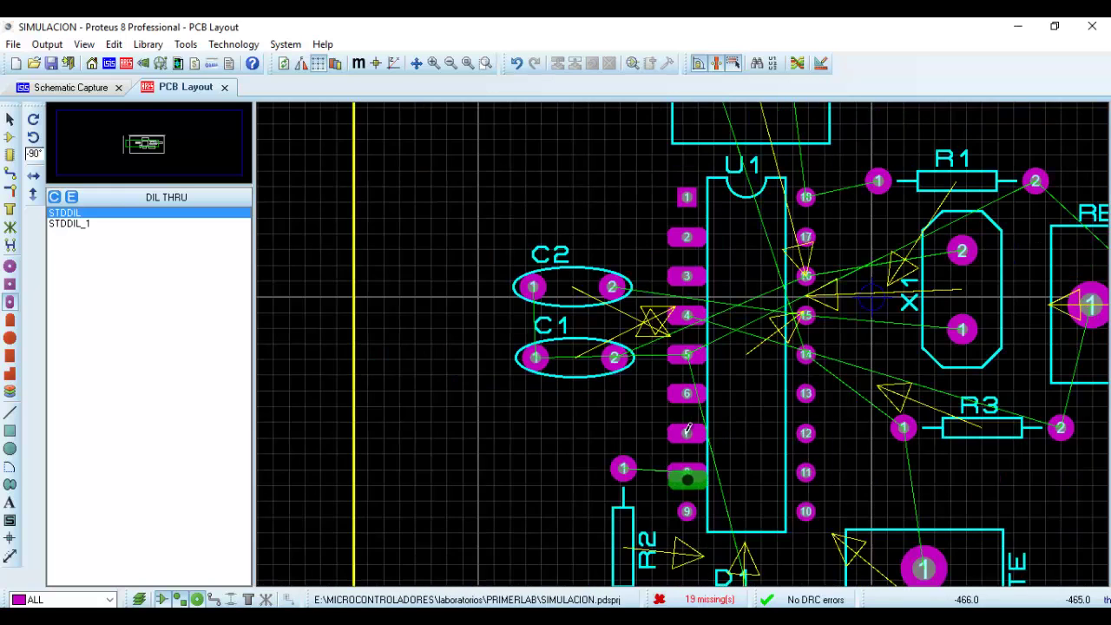
scroll(687, 478, "up", 2)
left_click(681, 325)
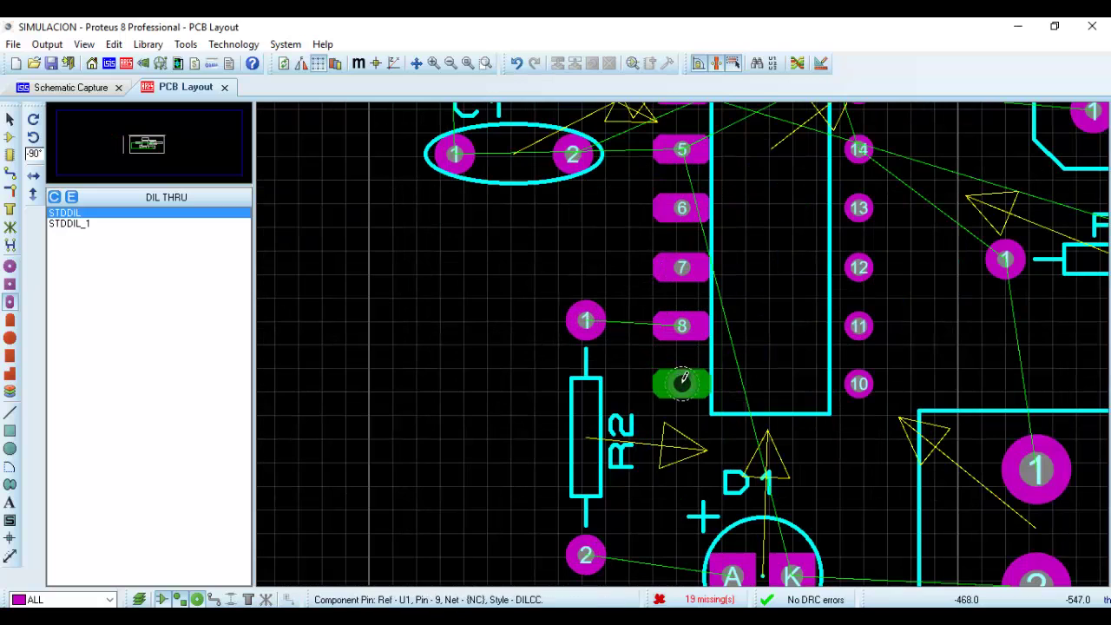
left_click(683, 382)
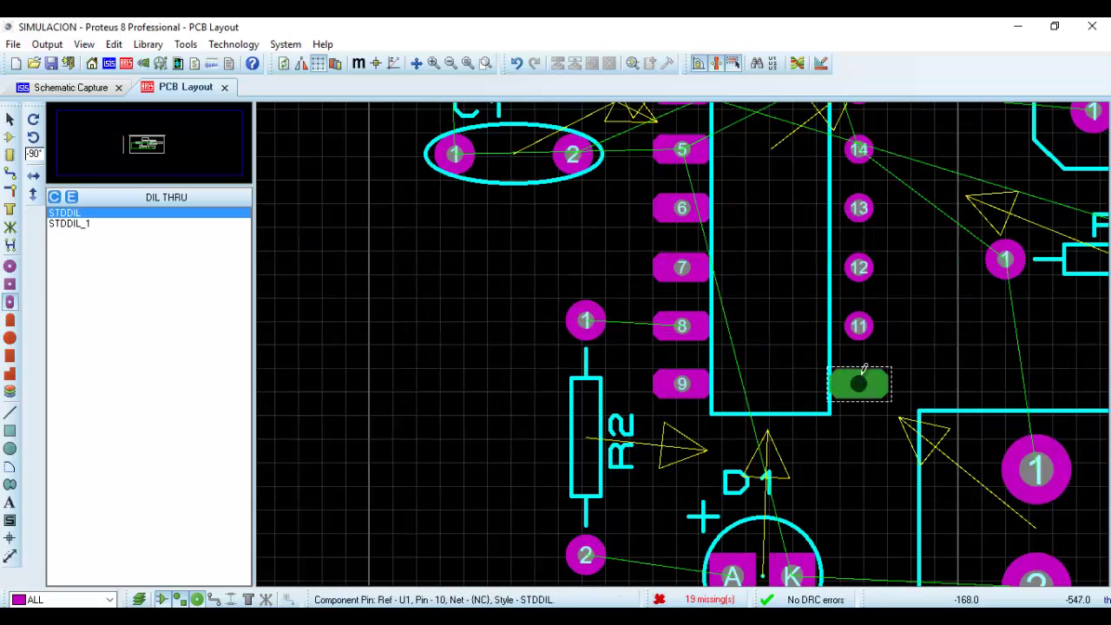
- Place STDDIL pads on U1's remaining pins 10–18 and replace pin 1's square pad
left_click(858, 383)
left_click(858, 325)
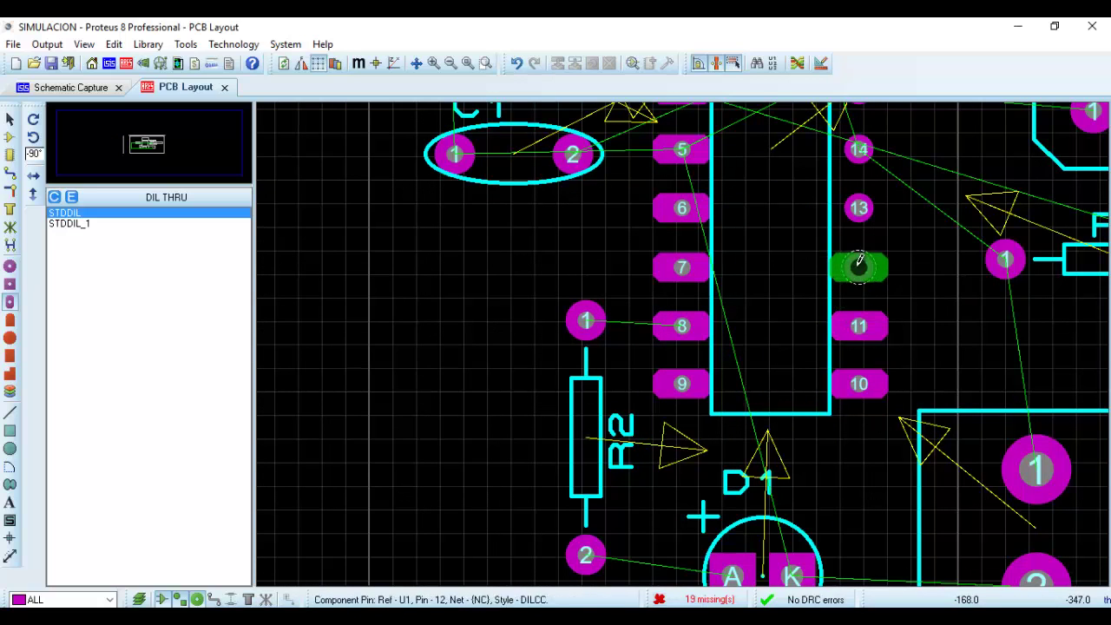
left_click(860, 264)
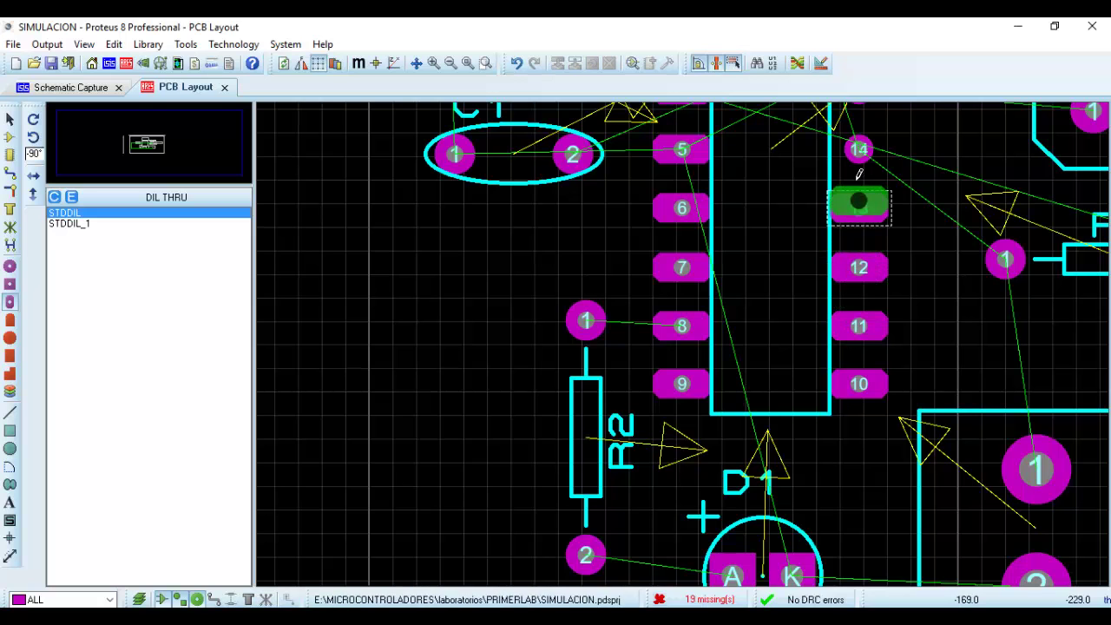
left_click(858, 201)
scroll(859, 201, "down", 2)
scroll(784, 198, "up", 3)
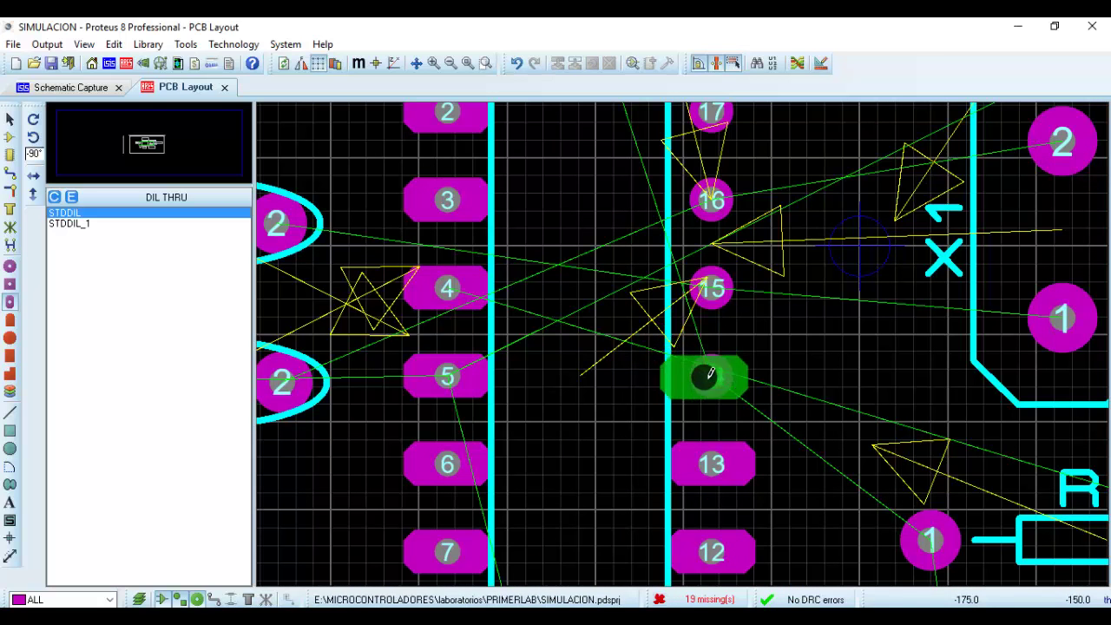
left_click(710, 375)
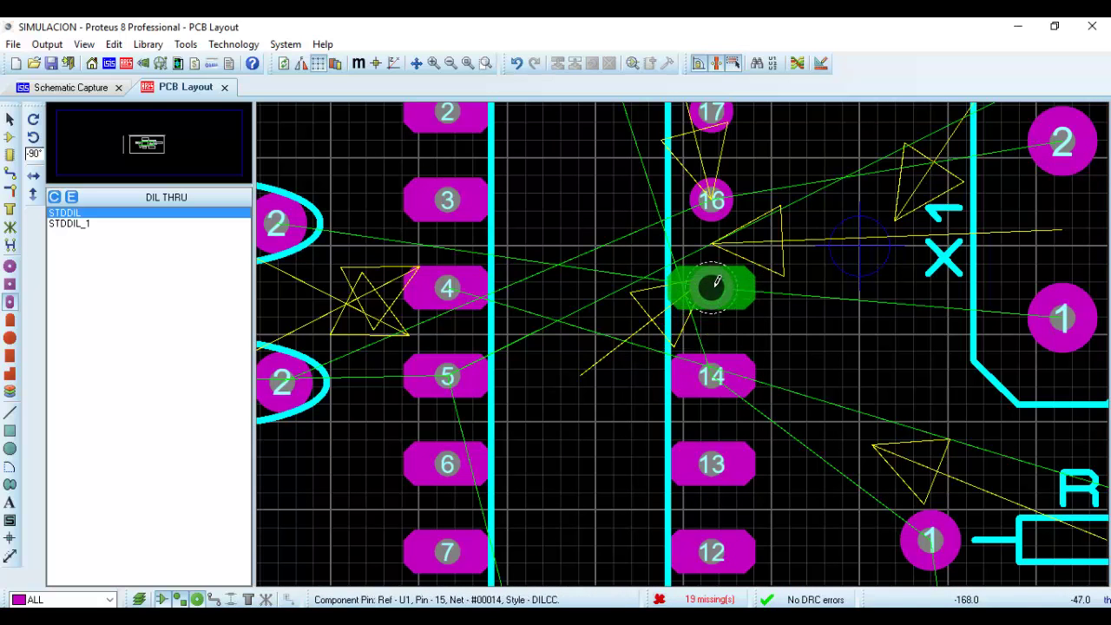
left_click(716, 282)
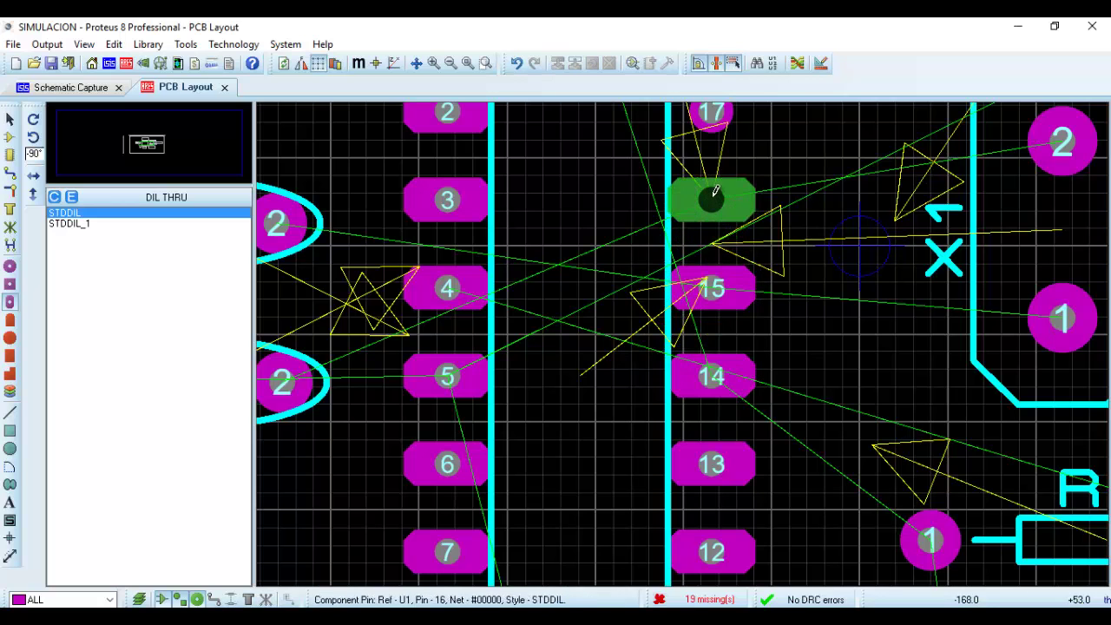
left_click(716, 191)
scroll(716, 191, "down", 2)
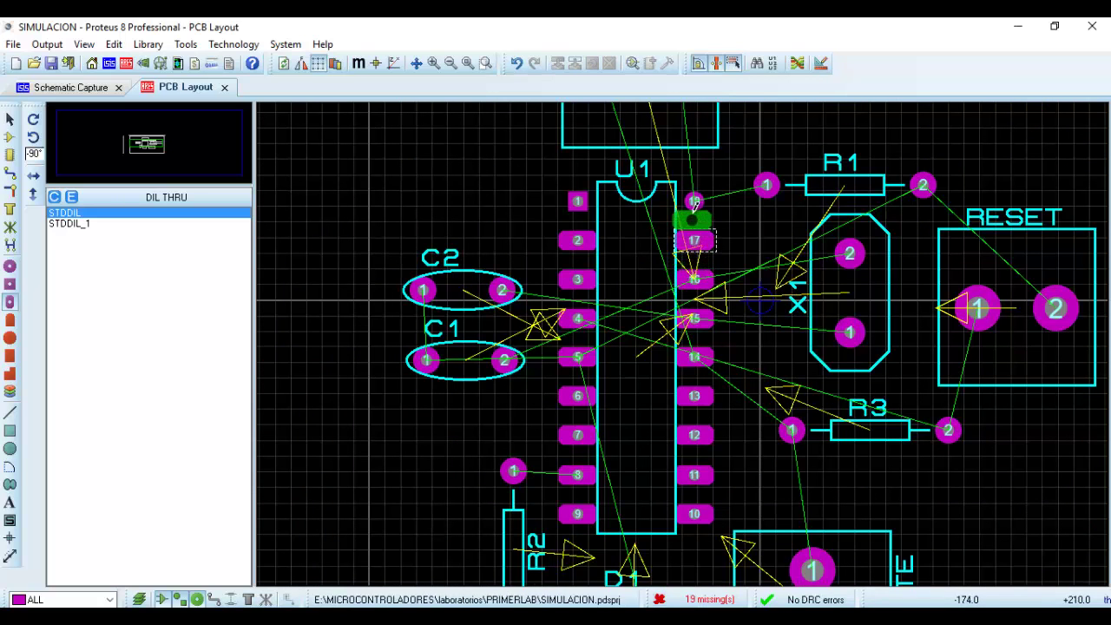
left_click(694, 201)
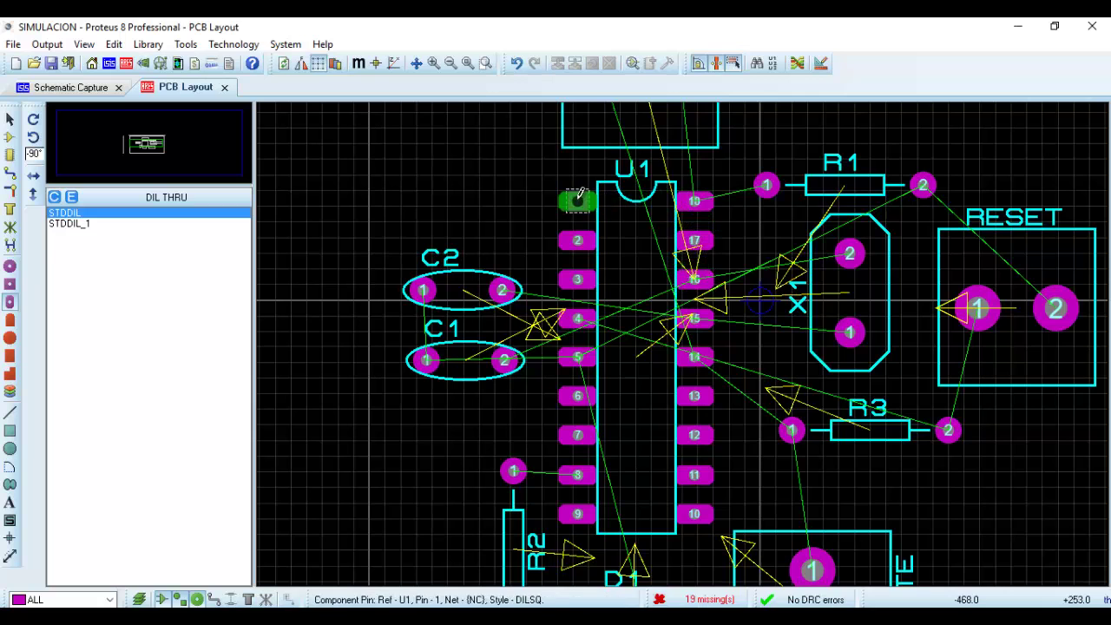
left_click(577, 200)
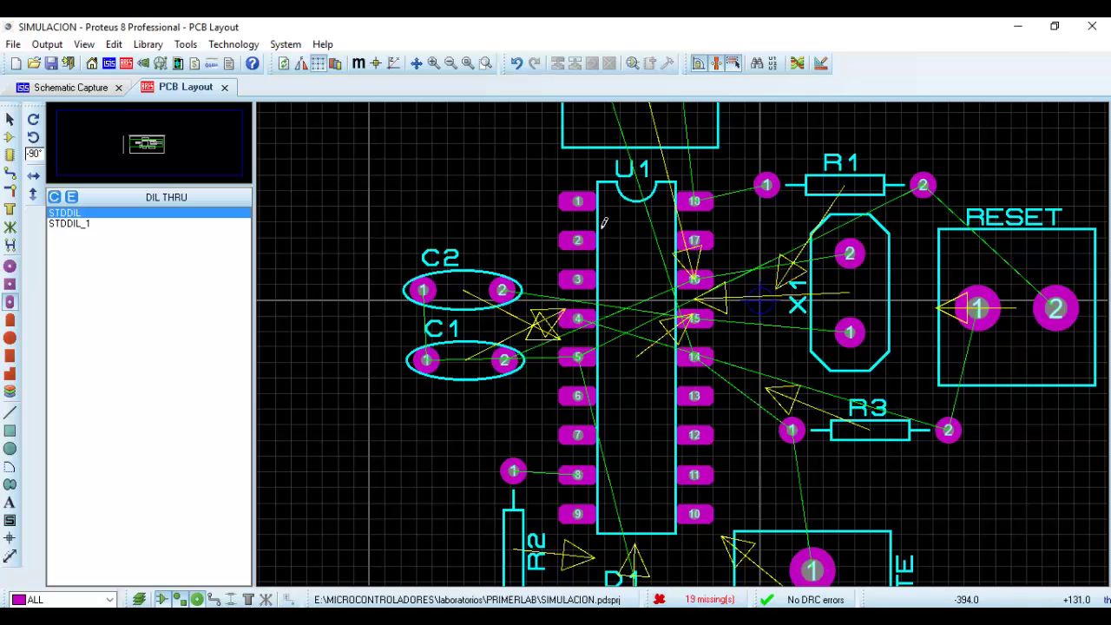
- Open and close U1's component properties without changes, then select pin 1's pad
right_click(580, 196)
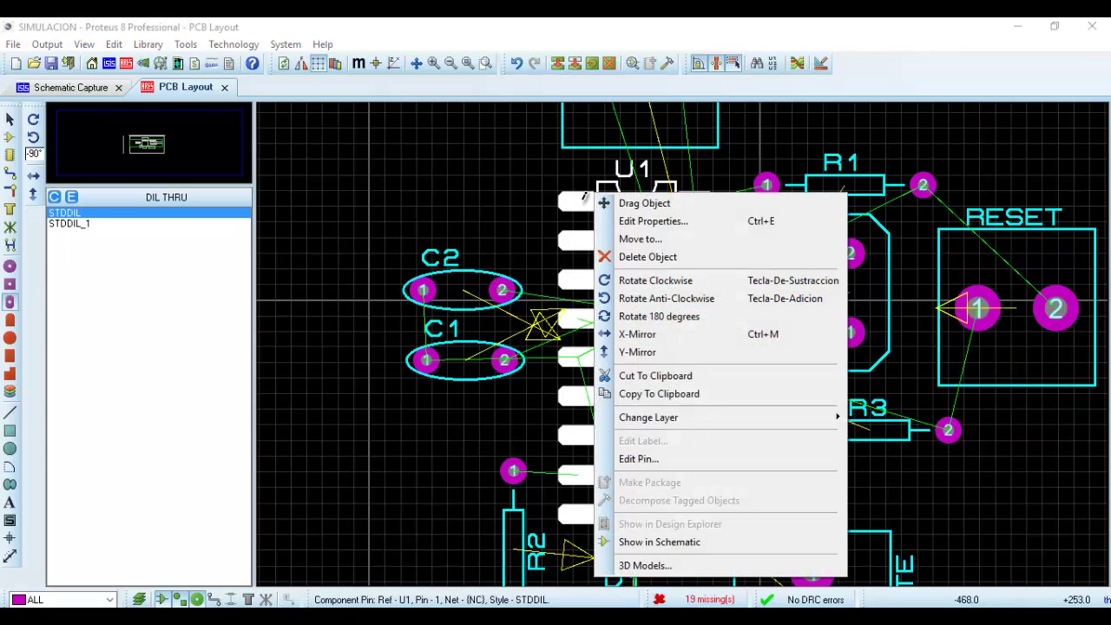
left_click(618, 222)
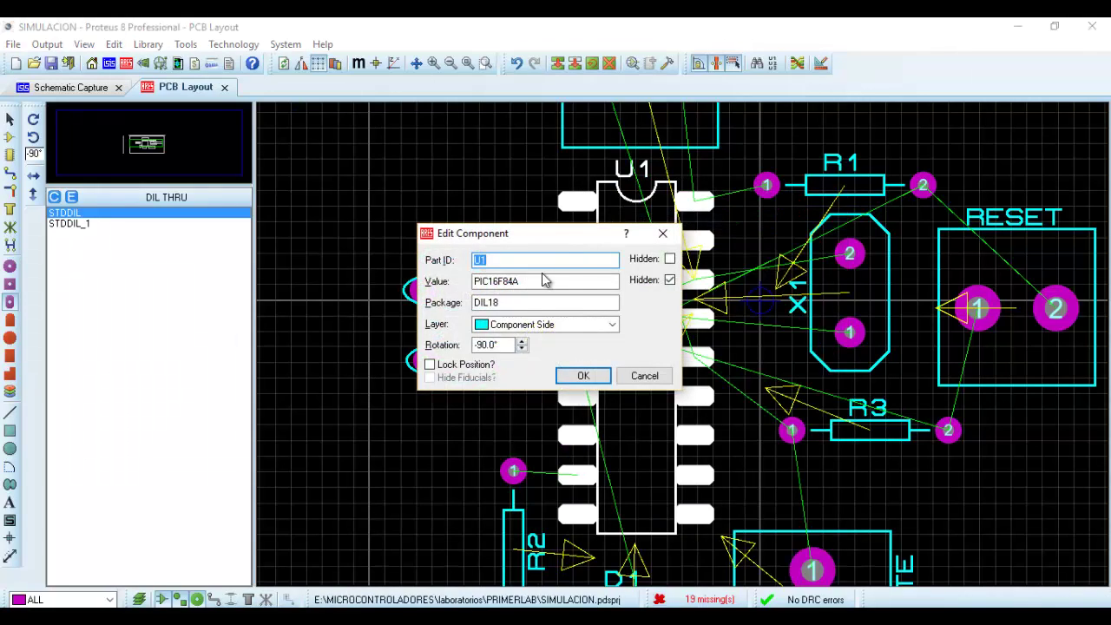
left_click(663, 232)
double_click(627, 218)
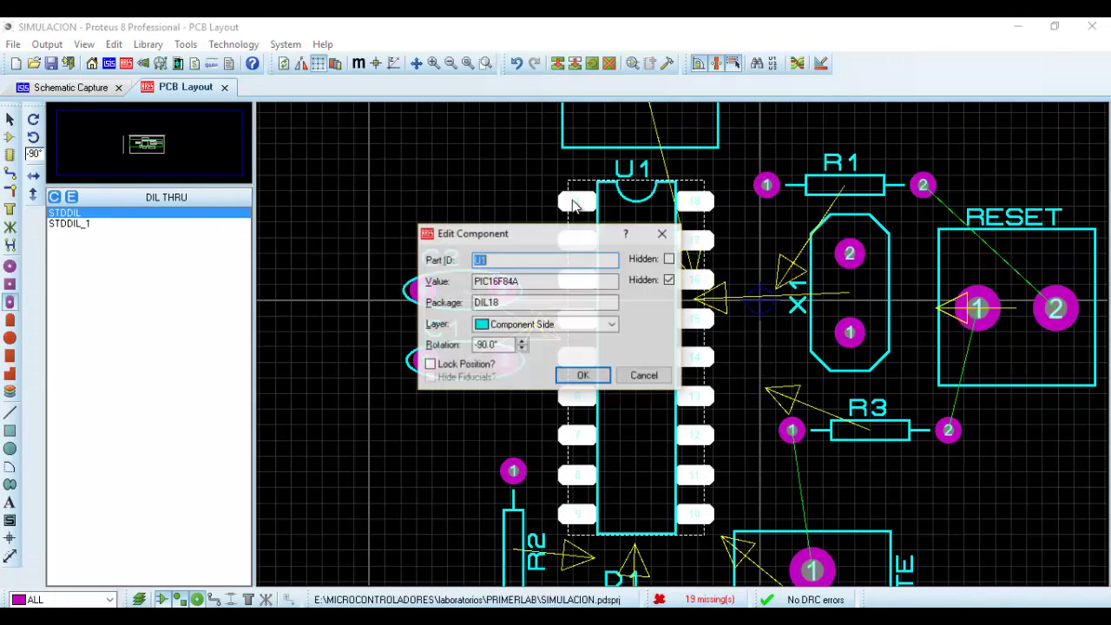
left_click(662, 233)
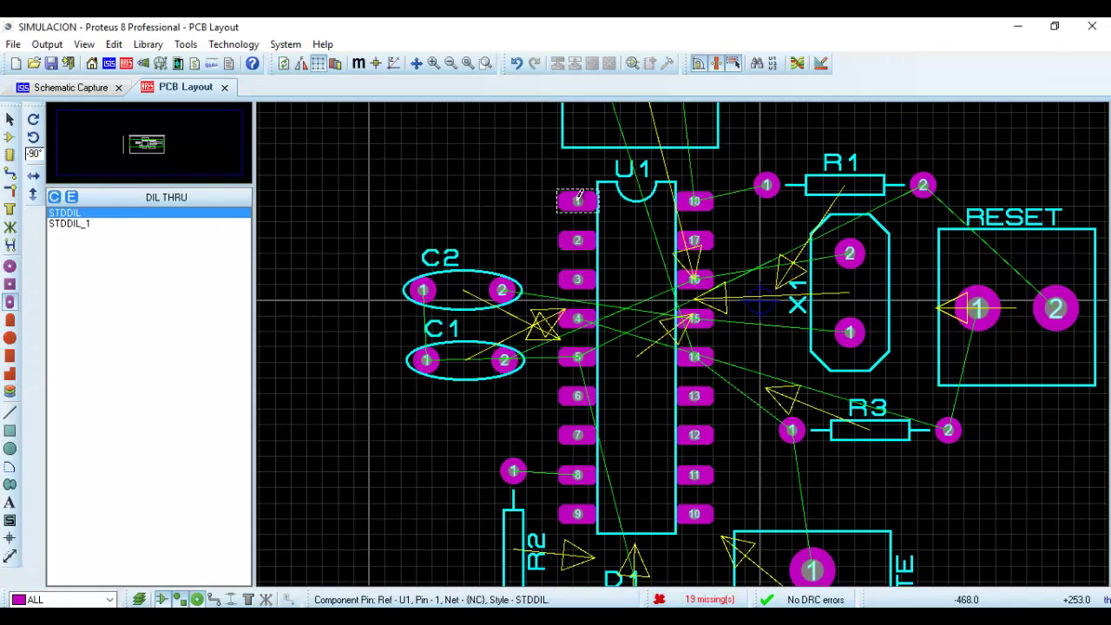
left_click(577, 196)
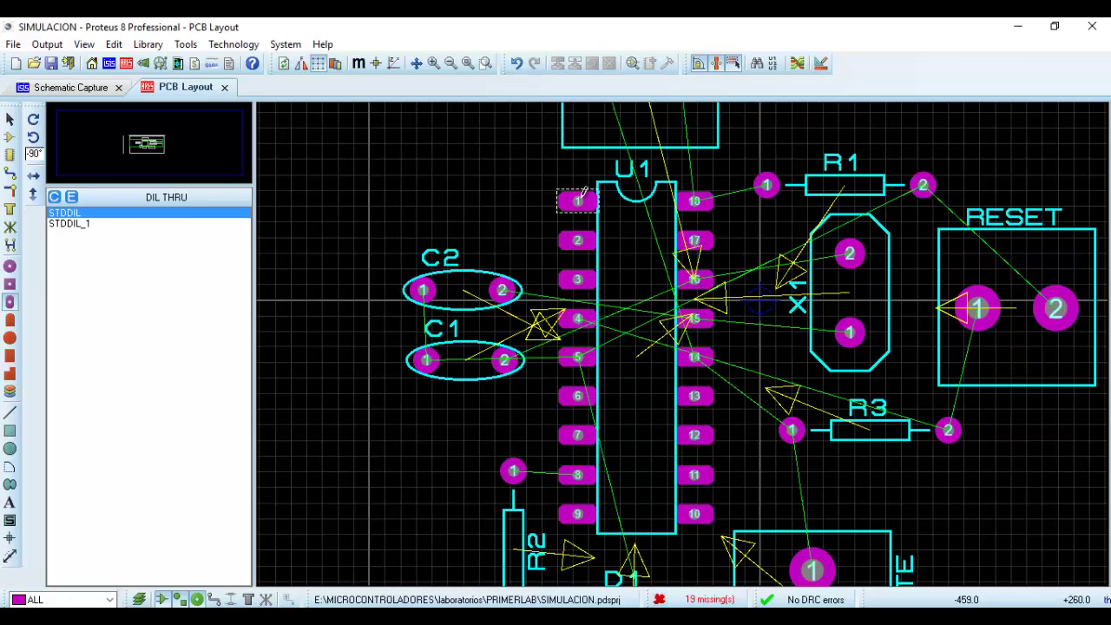
- Edit the DIL pad's width and drill size, applying the larger STDDIL-3 (0.141in × 0.16in) style to U1's pads
left_click(70, 198)
type("STDDIL:3")
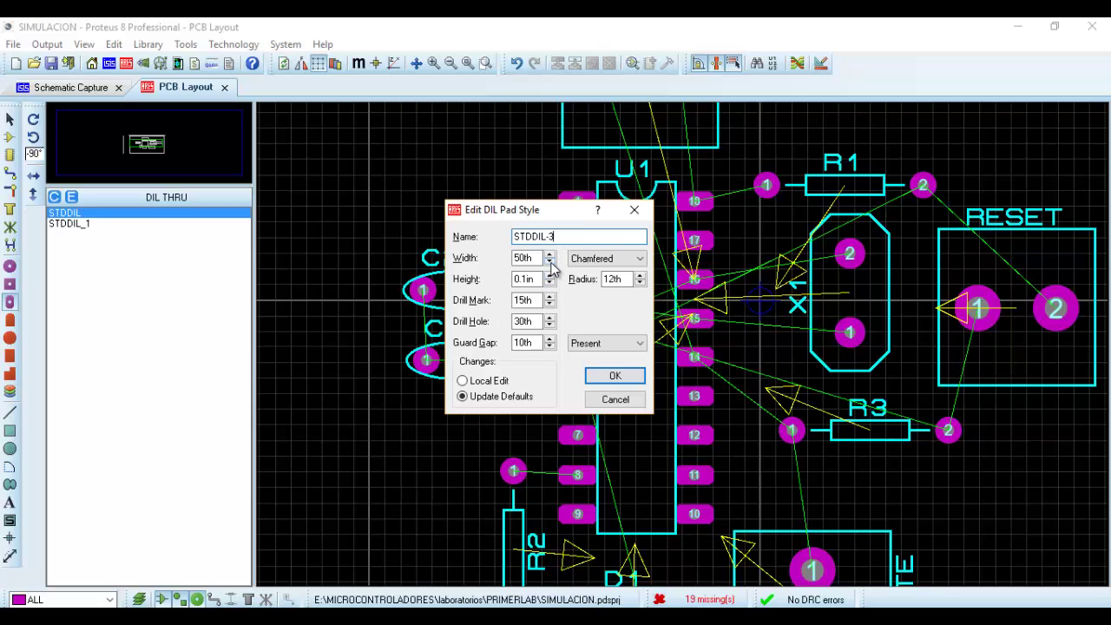
left_click(549, 262)
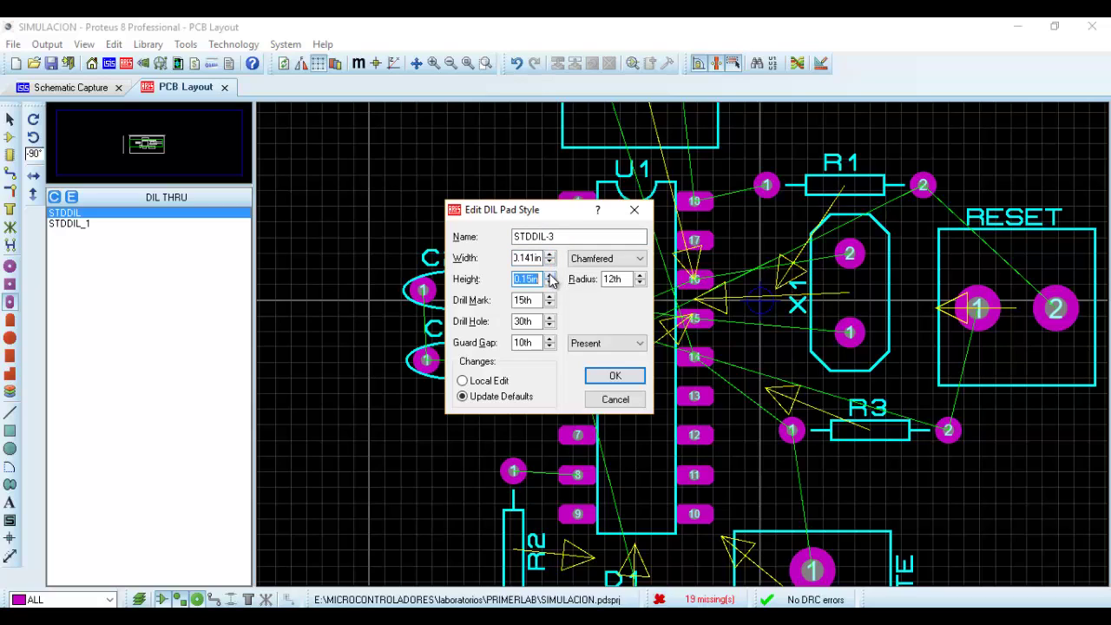
left_click(550, 297)
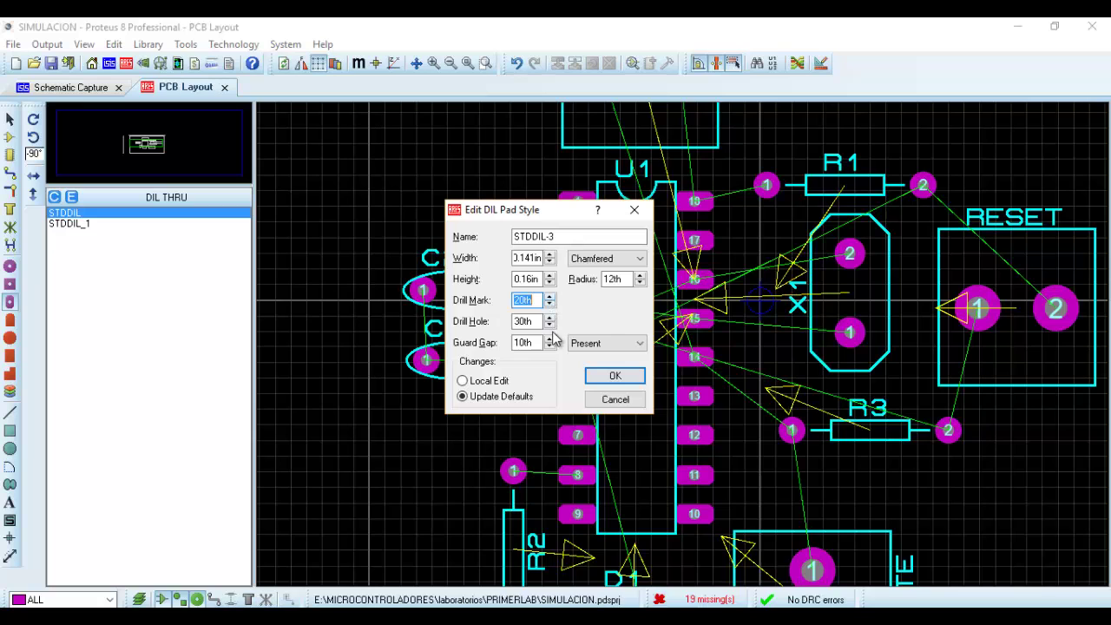
left_click(615, 375)
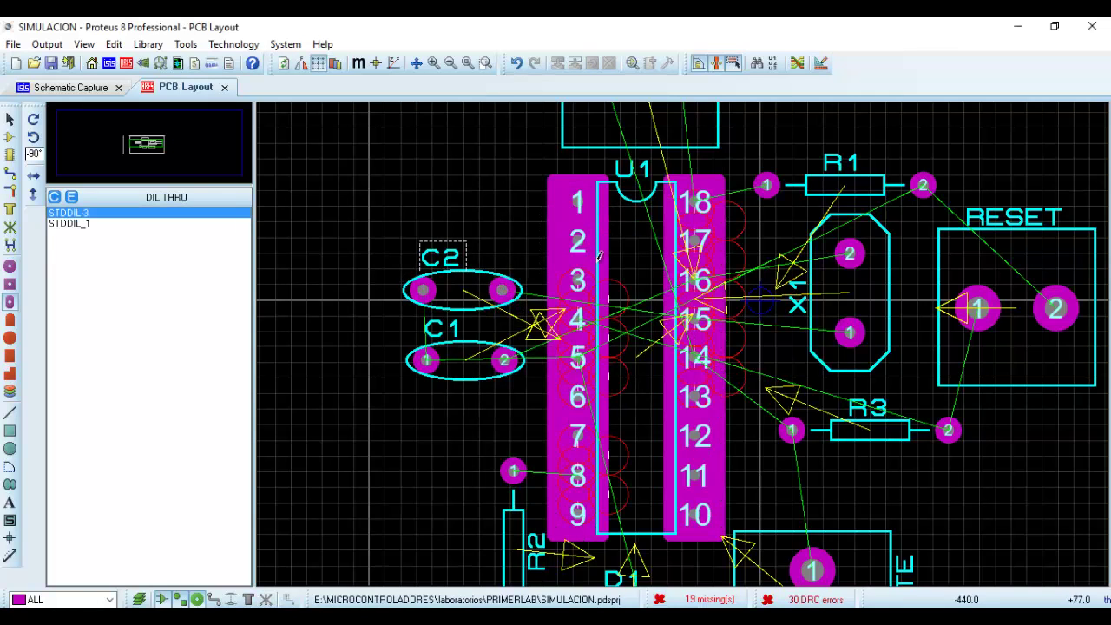
- Place a test DIL pad beside U1, then undo it so no stray pad remains
scroll(626, 351, "down", 1)
scroll(677, 322, "up", 2)
scroll(680, 338, "down", 1)
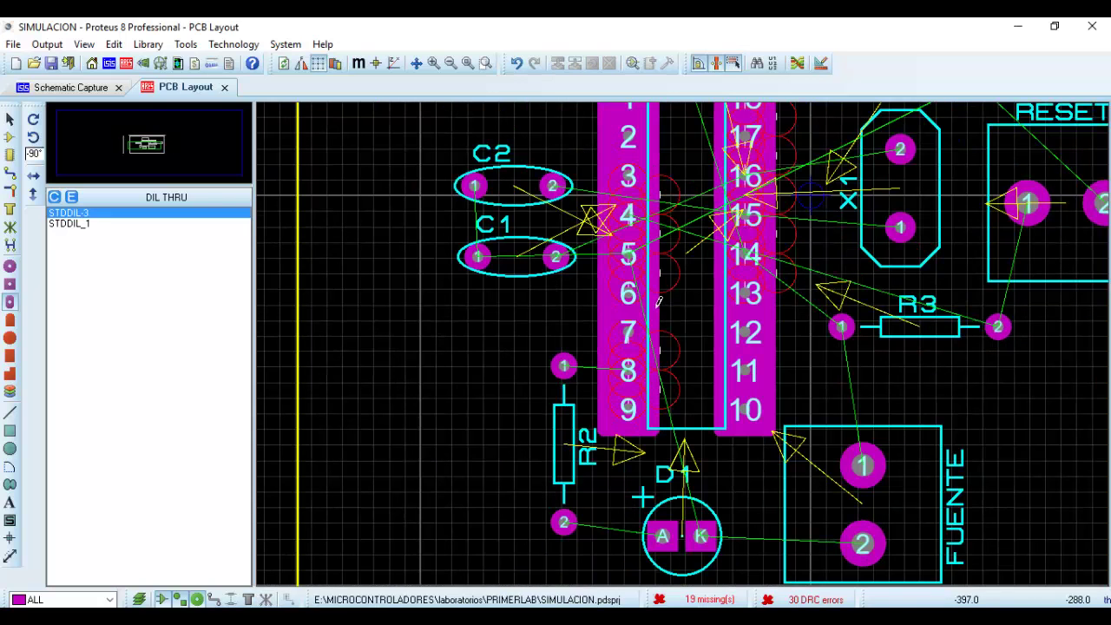
left_click(10, 302)
scroll(659, 272, "down", 1)
scroll(668, 248, "up", 1)
scroll(664, 260, "up", 1)
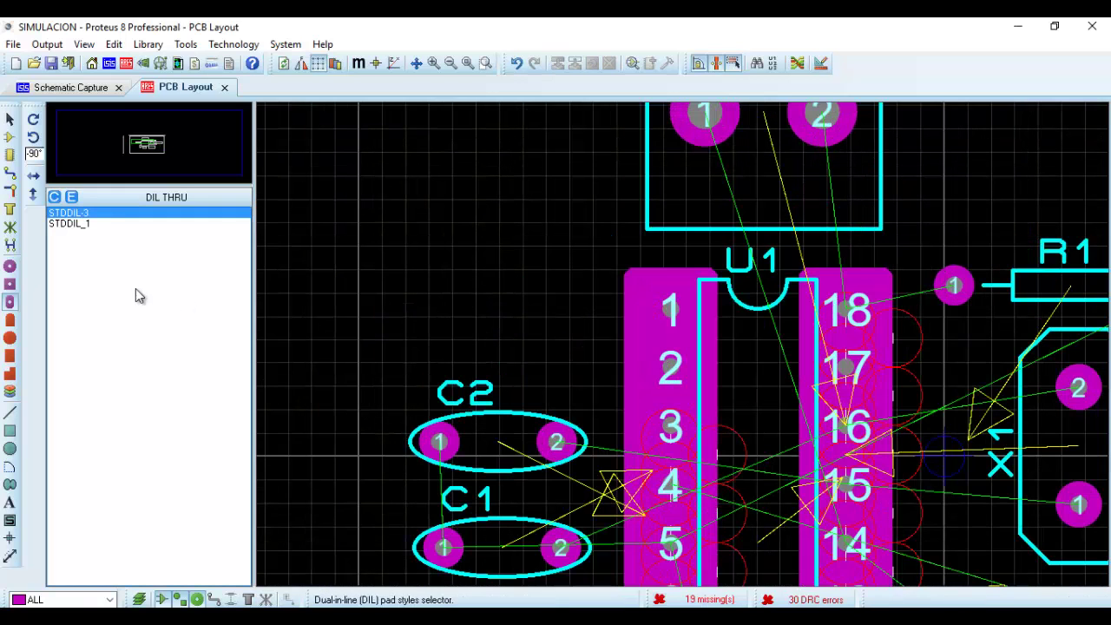
left_click(494, 264)
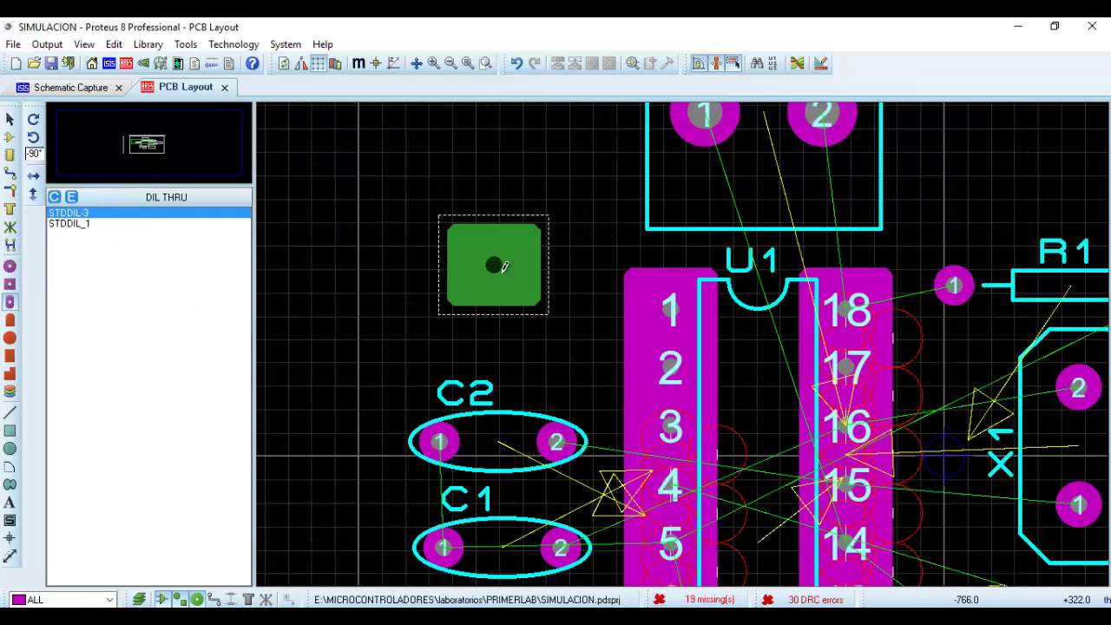
key("Escape")
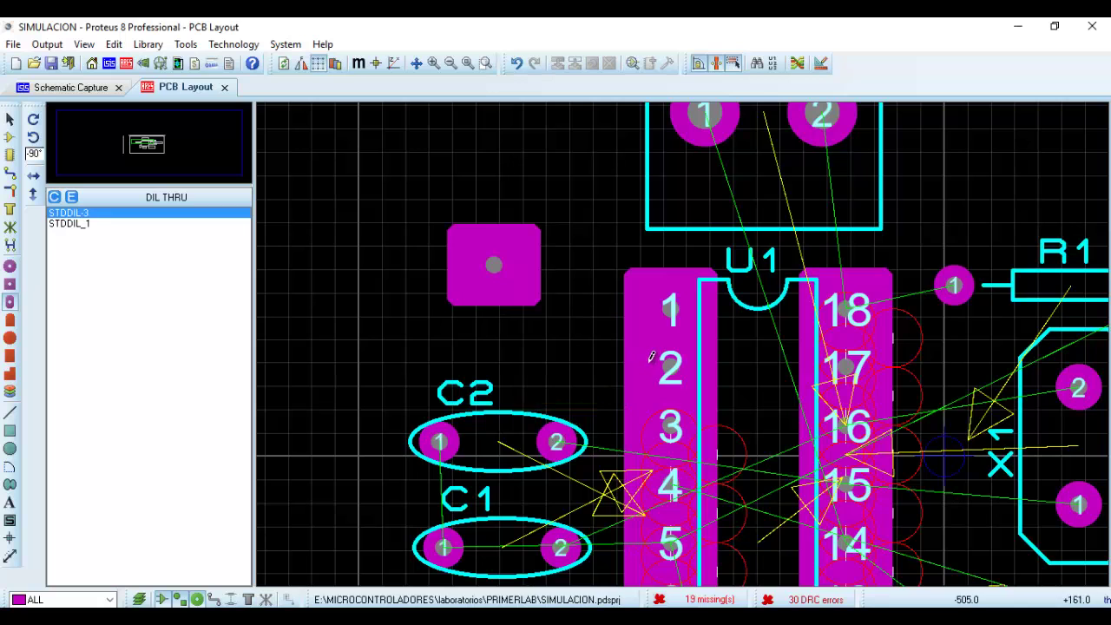
key("ctrl+z")
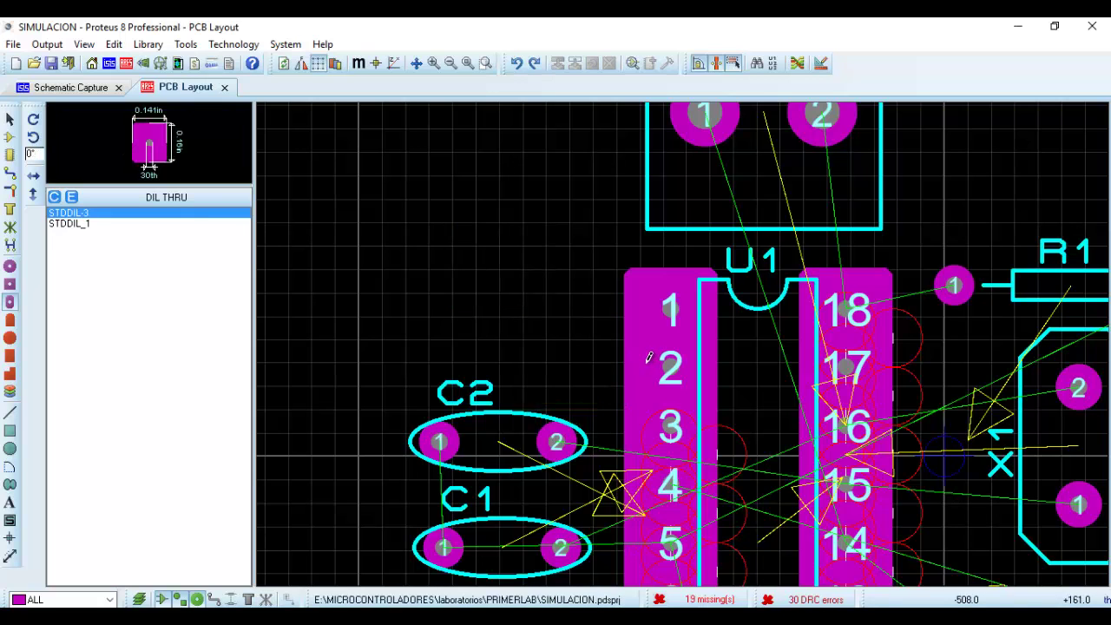
- Undo the STDDIL-3 change so U1 returns to the smaller STDDIL pads
key("ctrl+z")
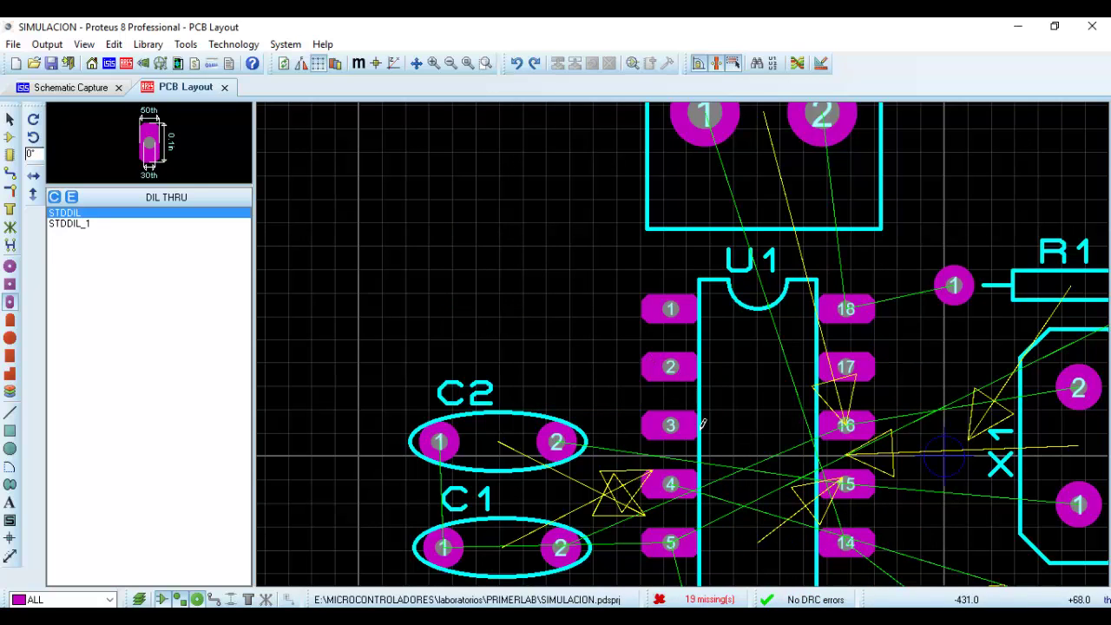
scroll(703, 424, "down", 2)
scroll(685, 338, "up", 1)
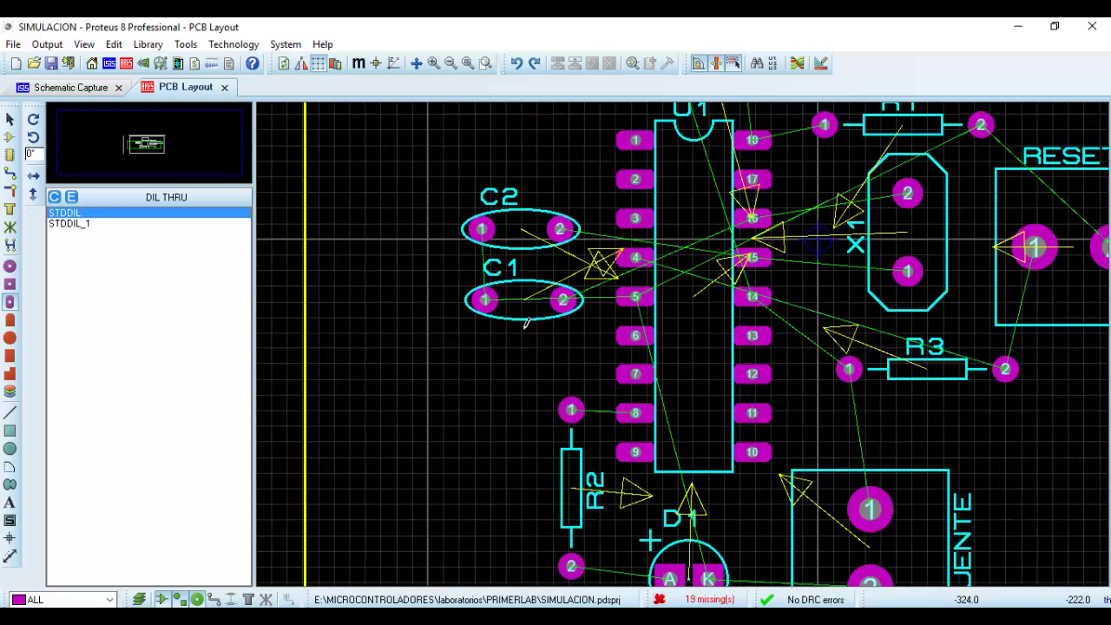
- Choose the C-80-30 round through-hole pad style, then bring up the square through-hole styles
left_click(11, 267)
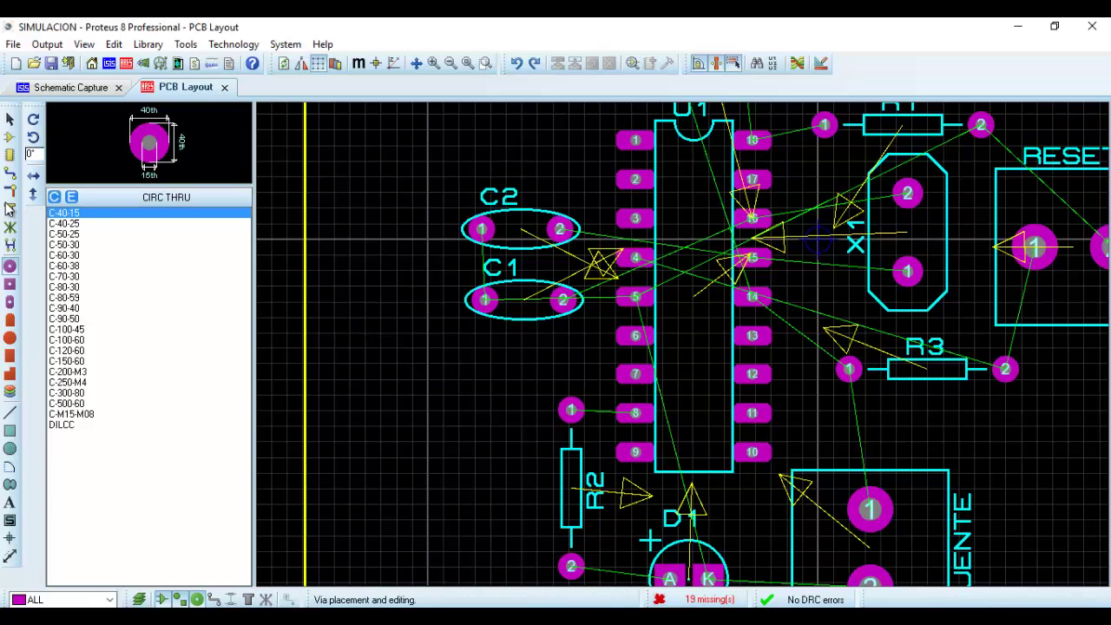
left_click(94, 289)
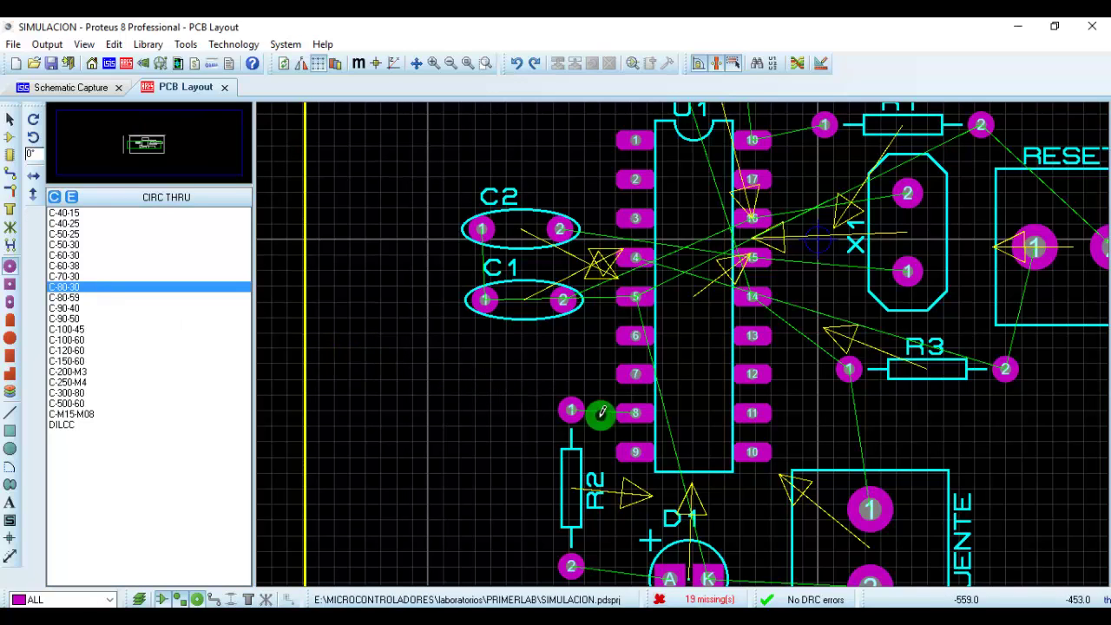
scroll(580, 420, "down", 1)
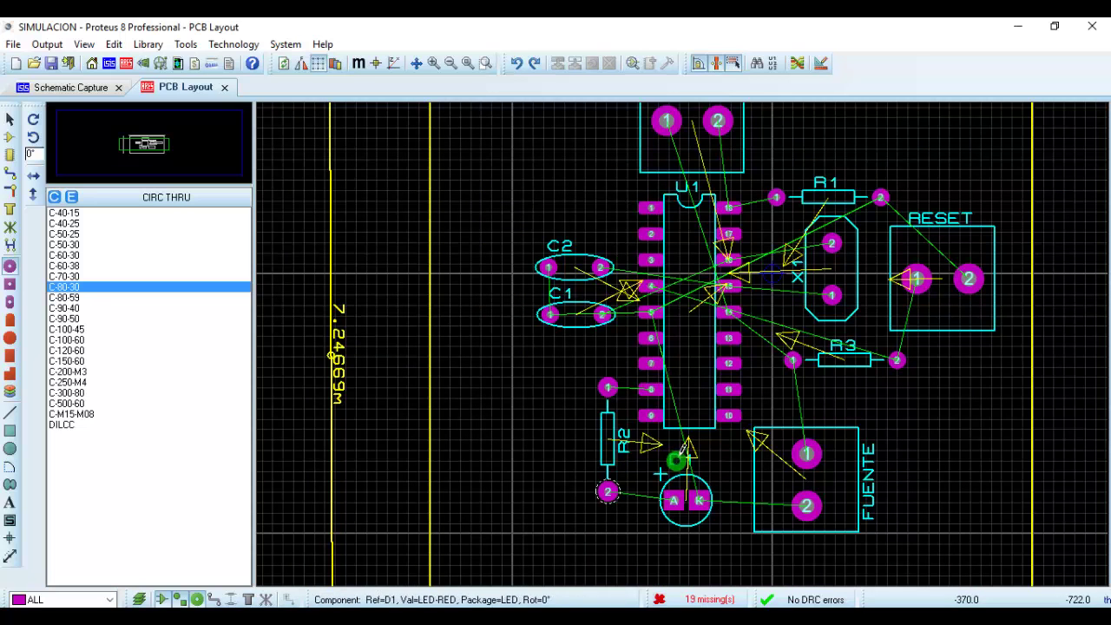
left_click(9, 284)
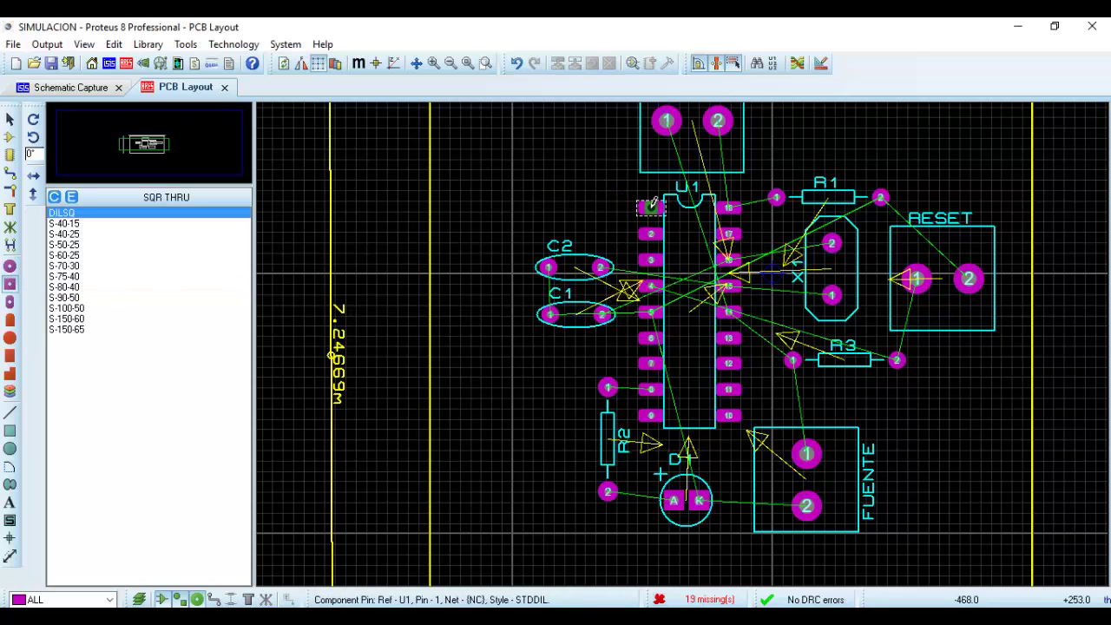
- Choose the S-90-50 square pad style and apply it to U1's pin 1
scroll(649, 206, "left", 3, "ctrl")
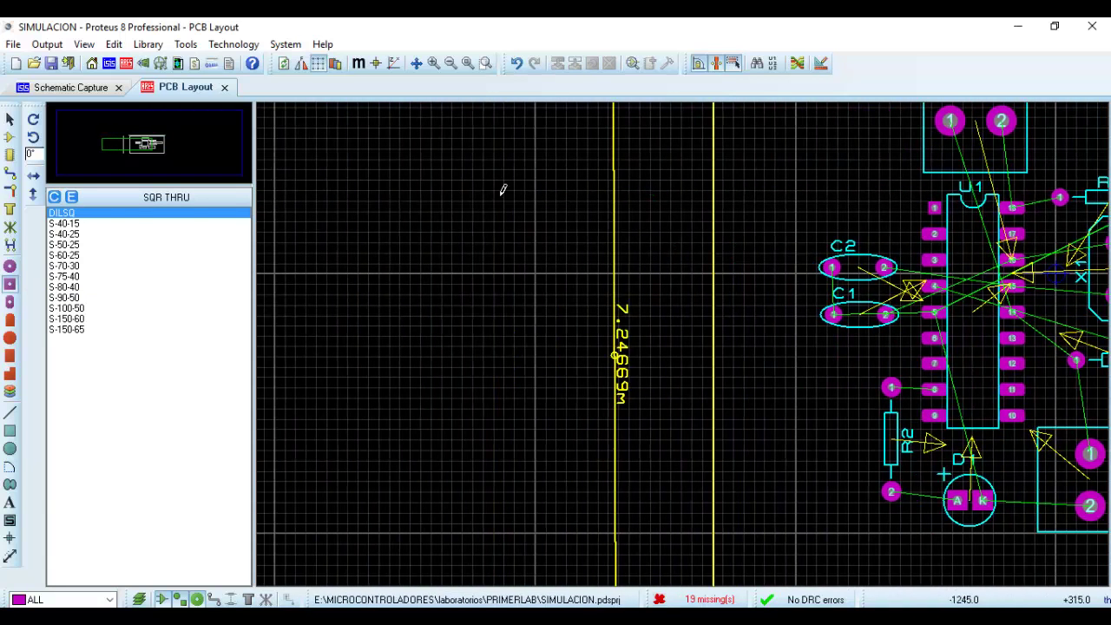
left_click(111, 245)
left_click(113, 255)
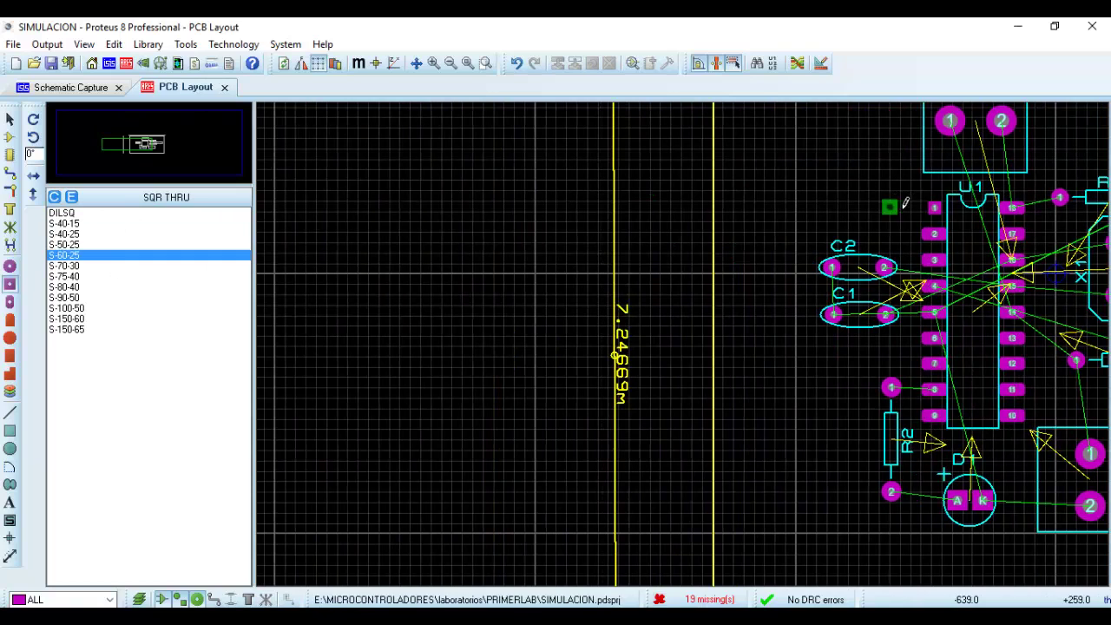
left_click(80, 297)
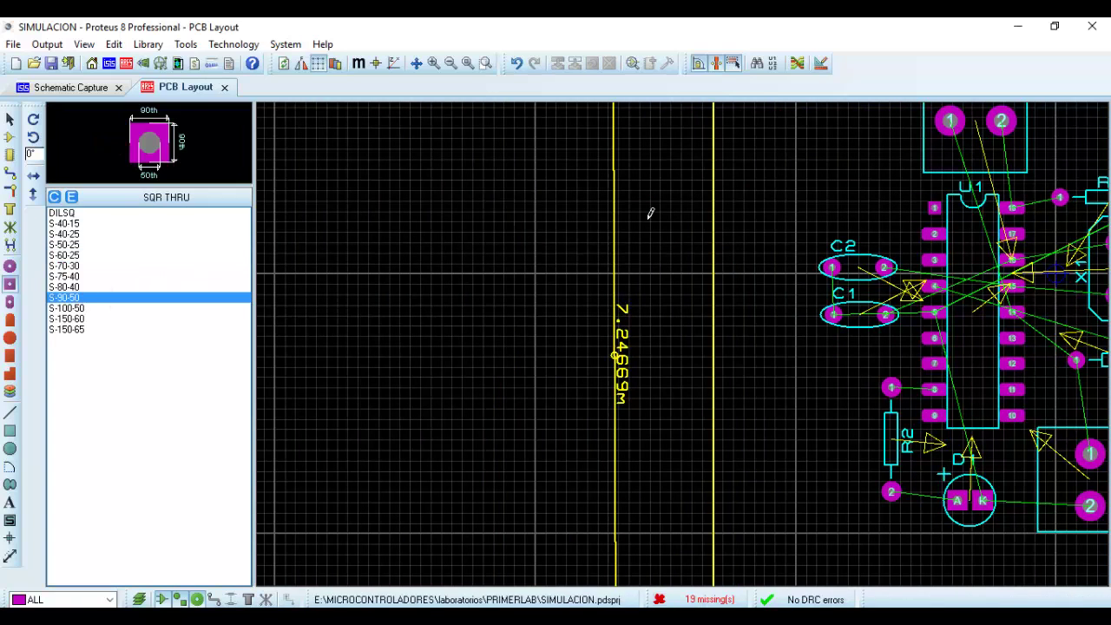
left_click(935, 205)
- Select U1 to check its new square pin 1 pad, then deselect it
scroll(868, 260, "down", 1)
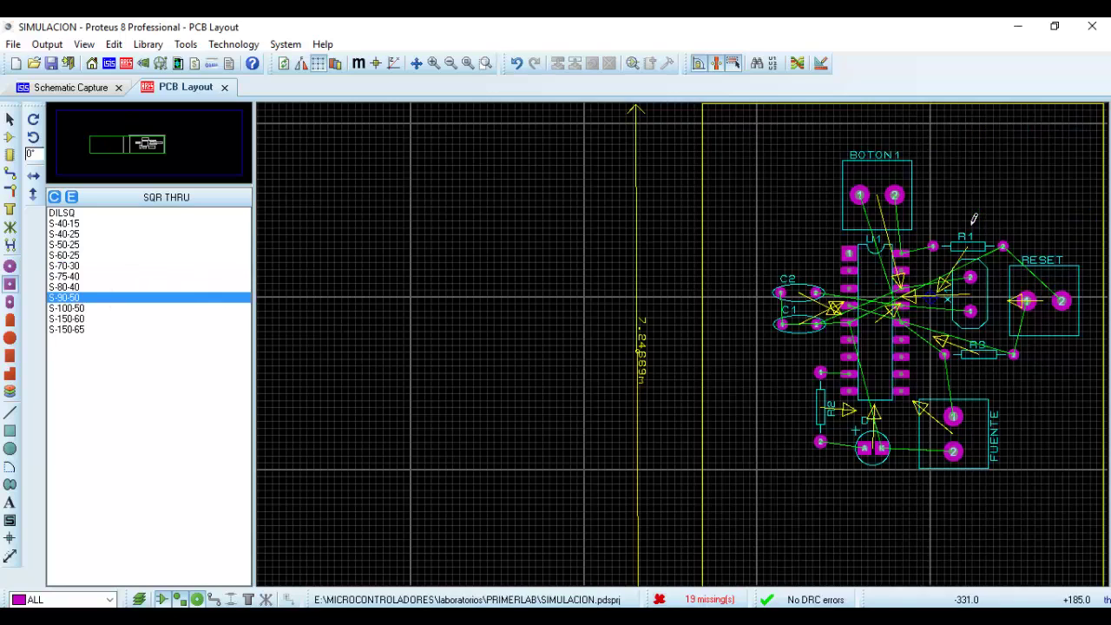
scroll(684, 339, "up", 2)
scroll(684, 339, "up", 1)
scroll(684, 339, "down", 2)
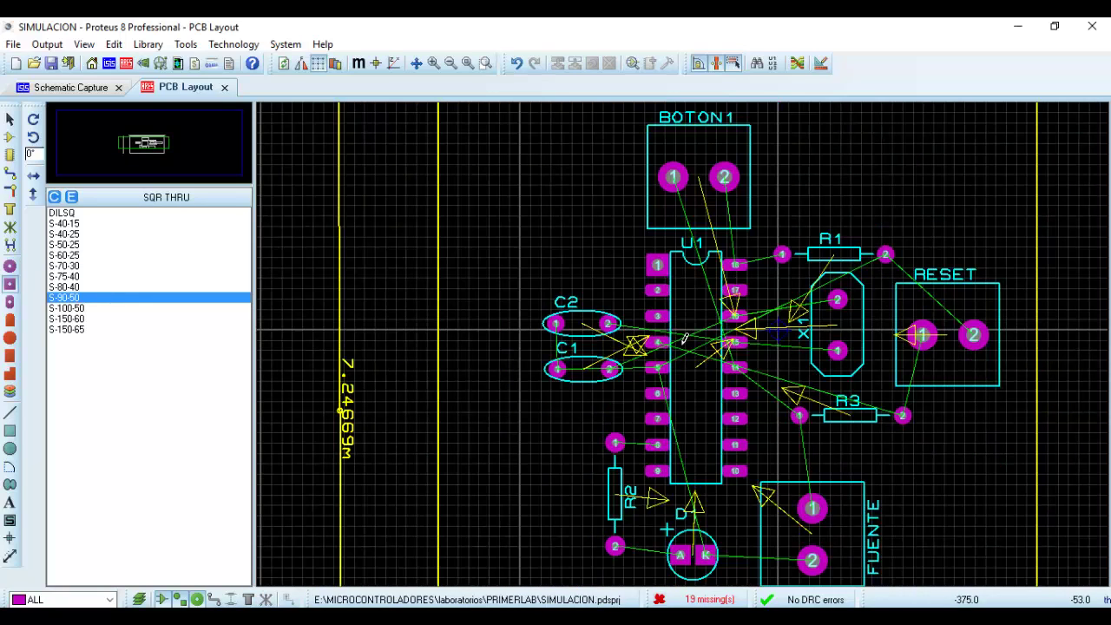
left_click(679, 356)
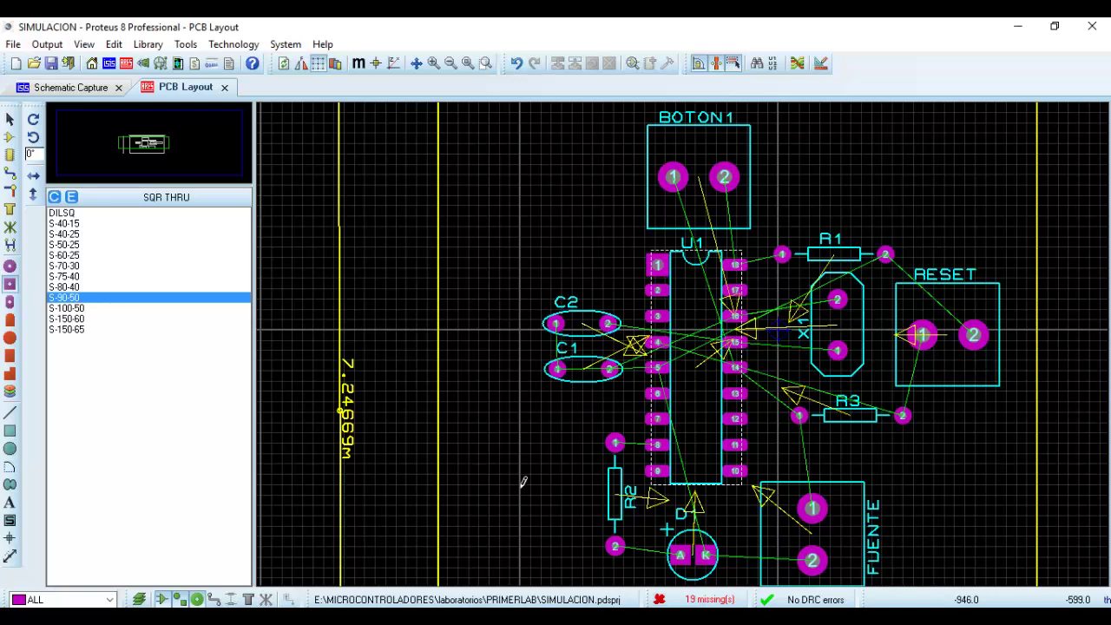
left_click(512, 544)
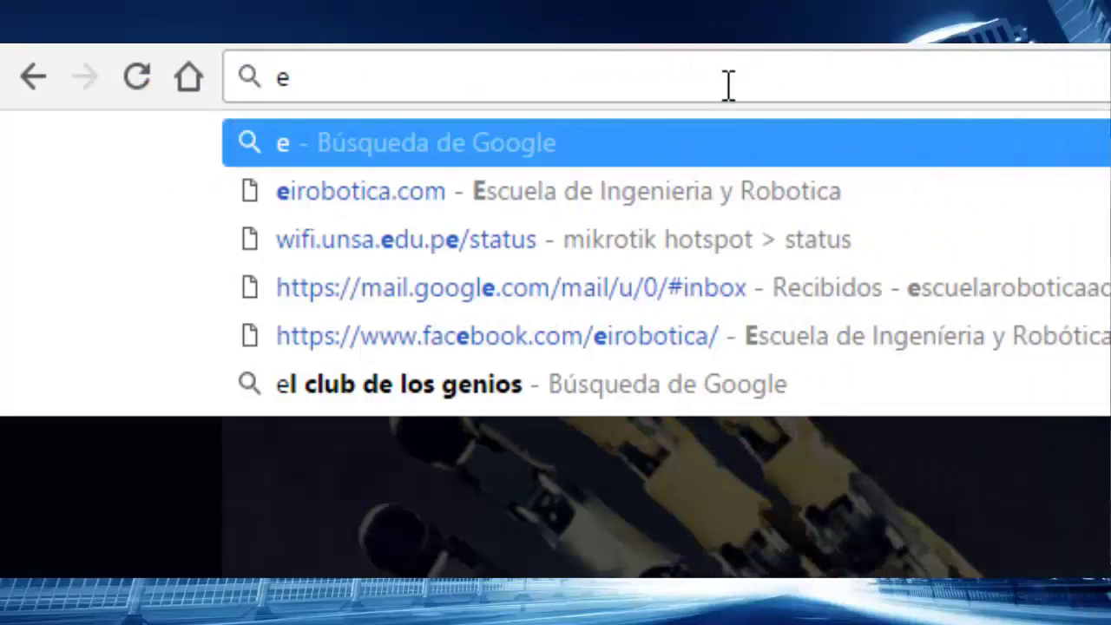
- Load eirobotica.com and open the Electrónica Básica course from the CURSOS section
type("i")
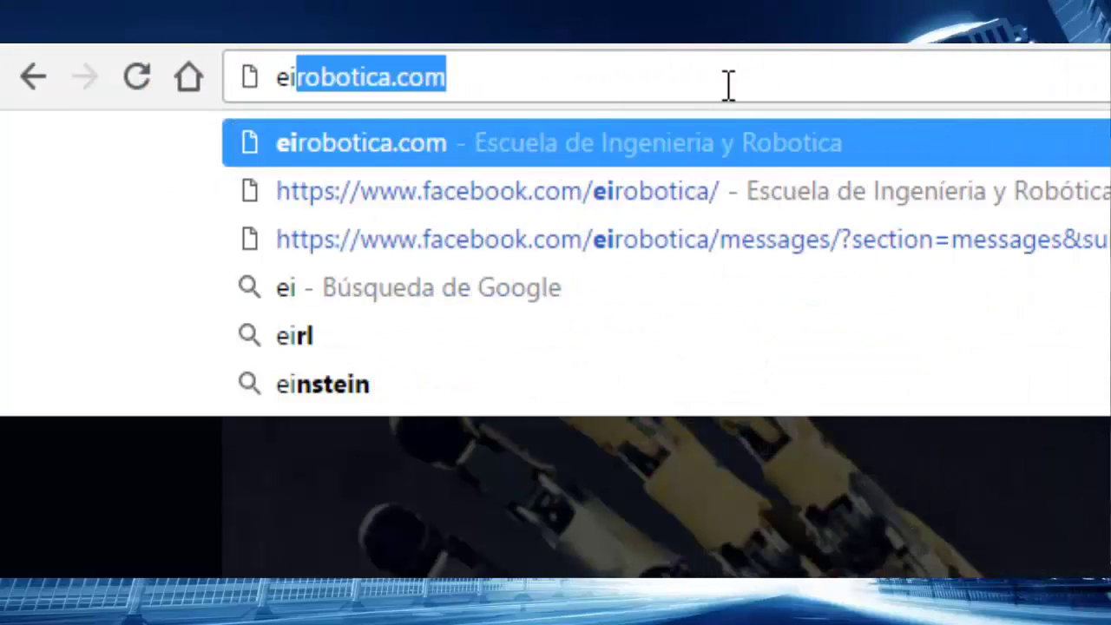
type("robotica.com")
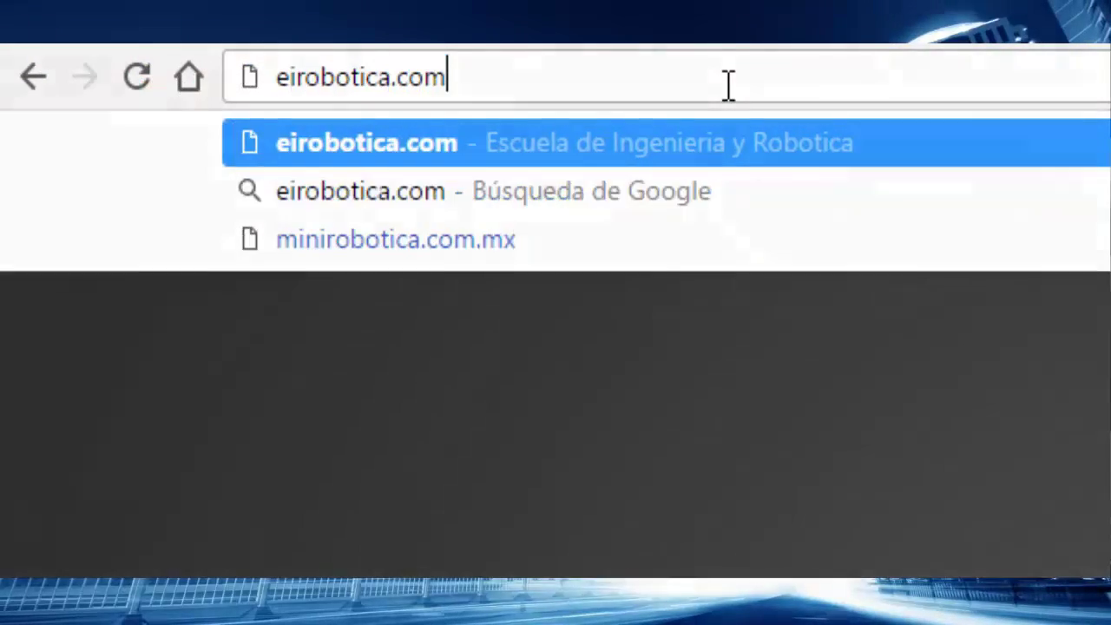
key("Return")
left_click(657, 103)
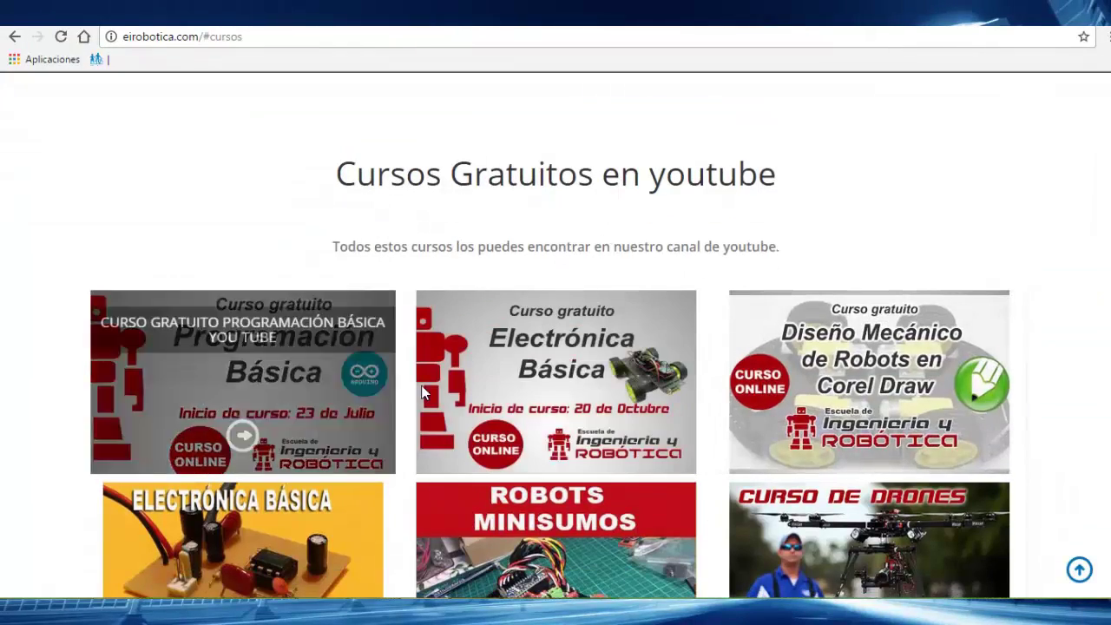
mouse_move(556, 382)
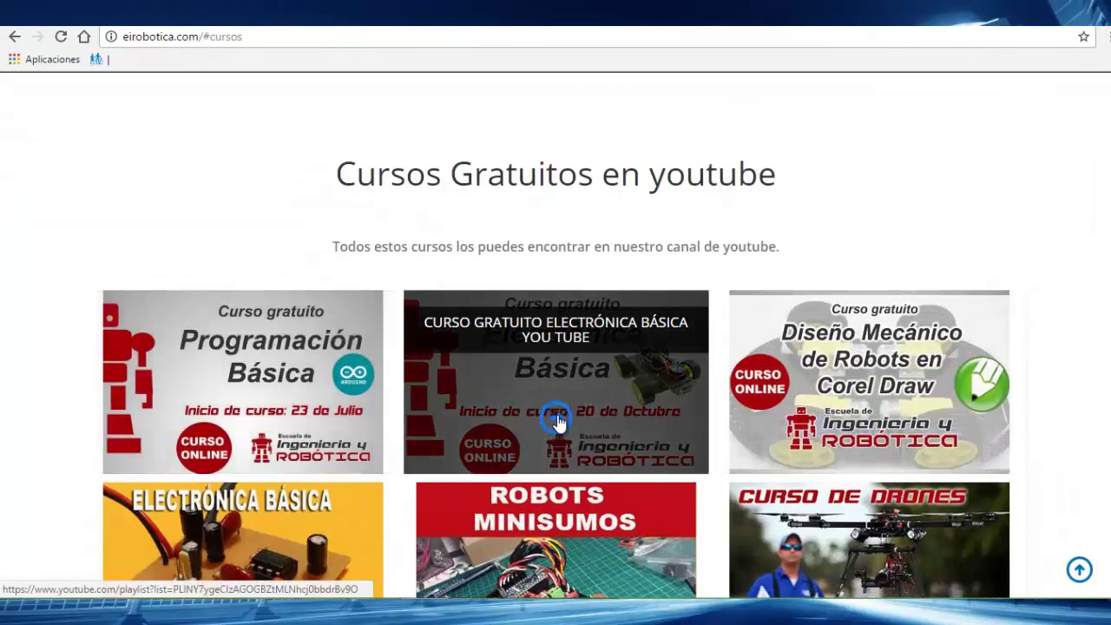
left_click(556, 416)
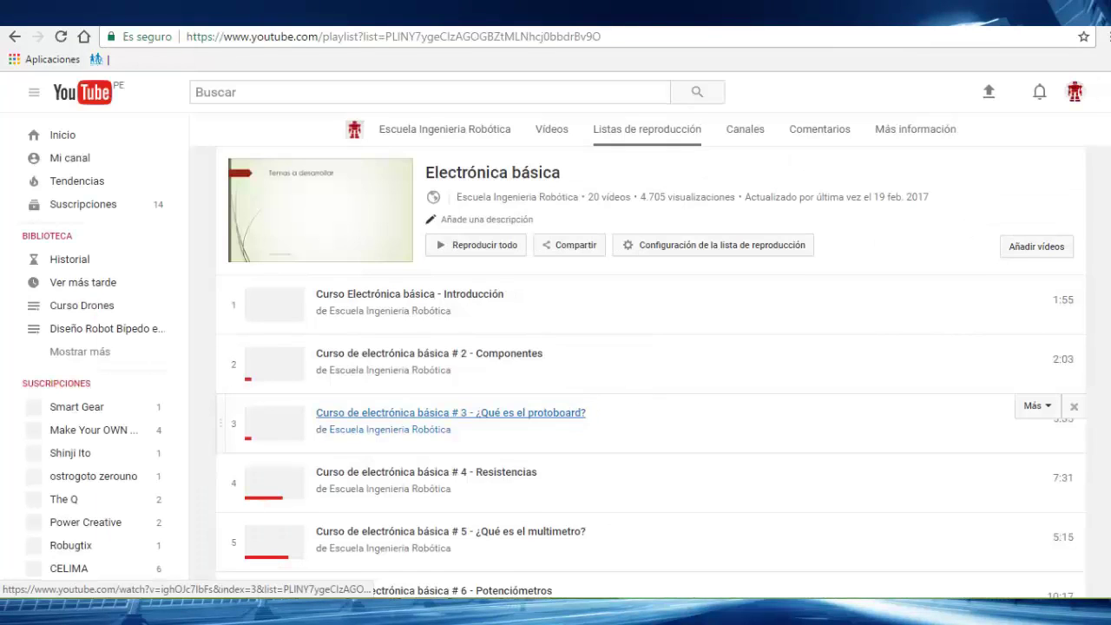
- Scroll through the videos in the Electrónica básica YouTube playlist
scroll(451, 413, "down", 1)
scroll(649, 371, "down", 3)
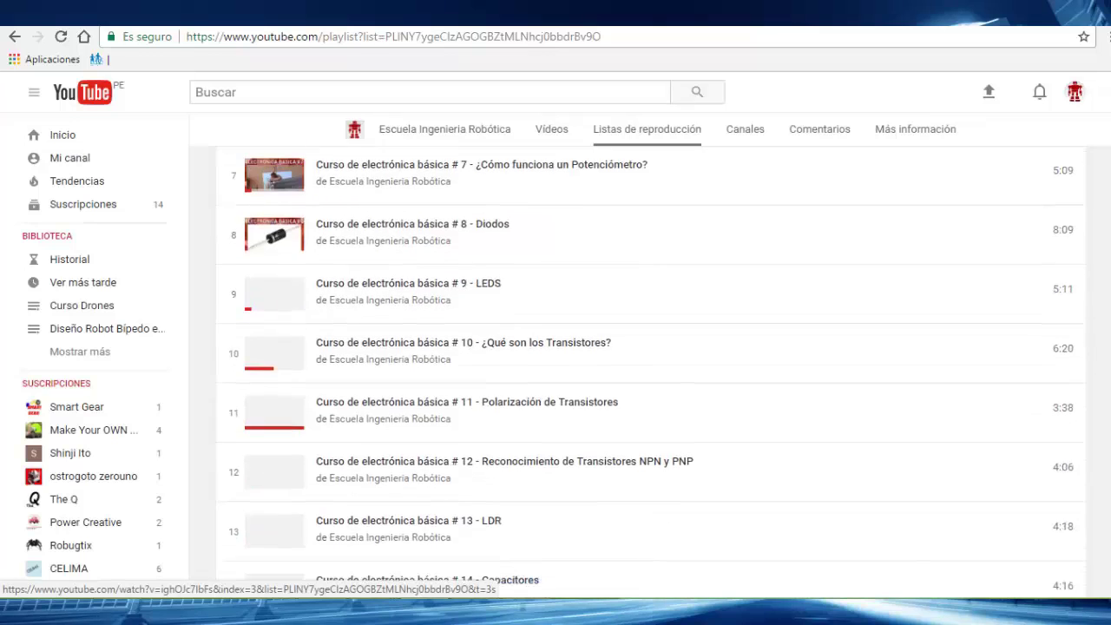
scroll(649, 371, "up", 1)
scroll(649, 372, "up", 2)
scroll(649, 372, "down", 3)
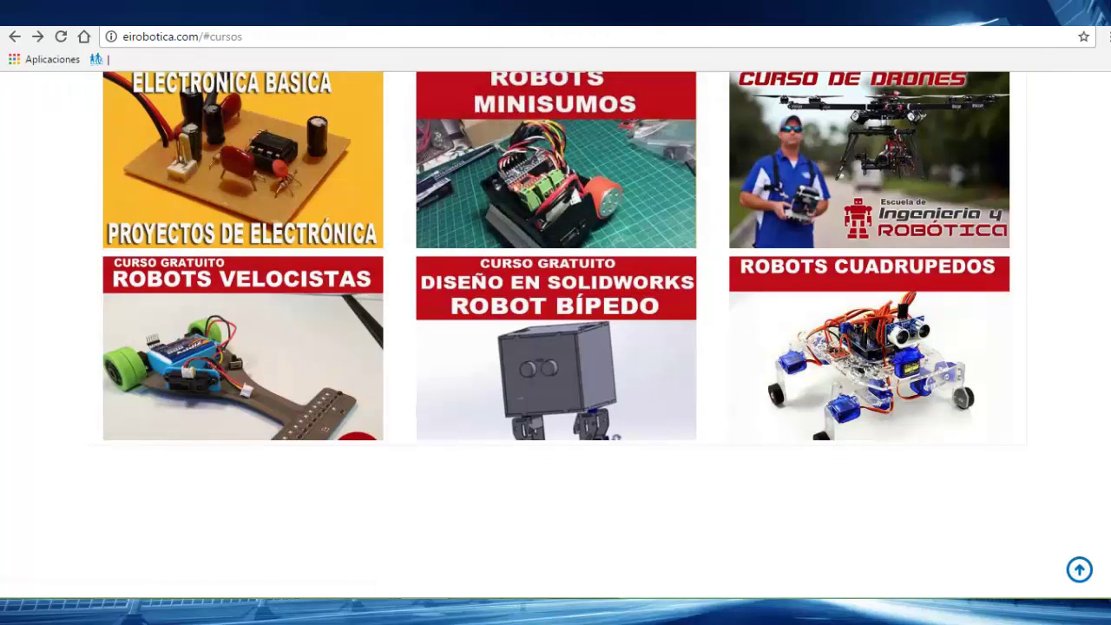
scroll(556, 347, "down", 3)
scroll(556, 348, "down", 2)
scroll(556, 347, "up", 1)
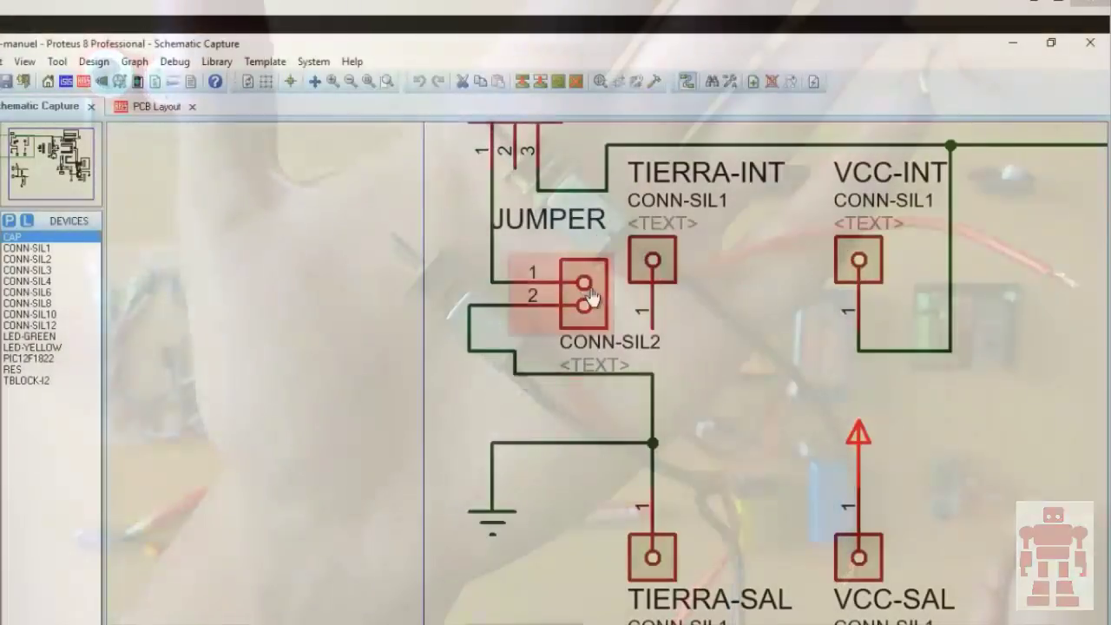
left_click(589, 298)
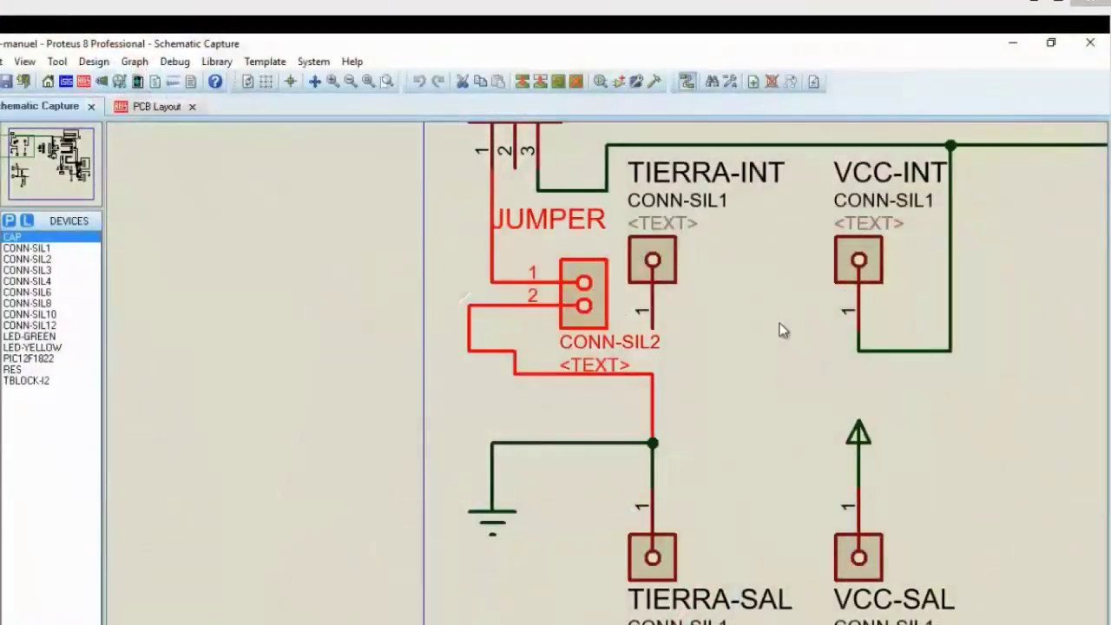